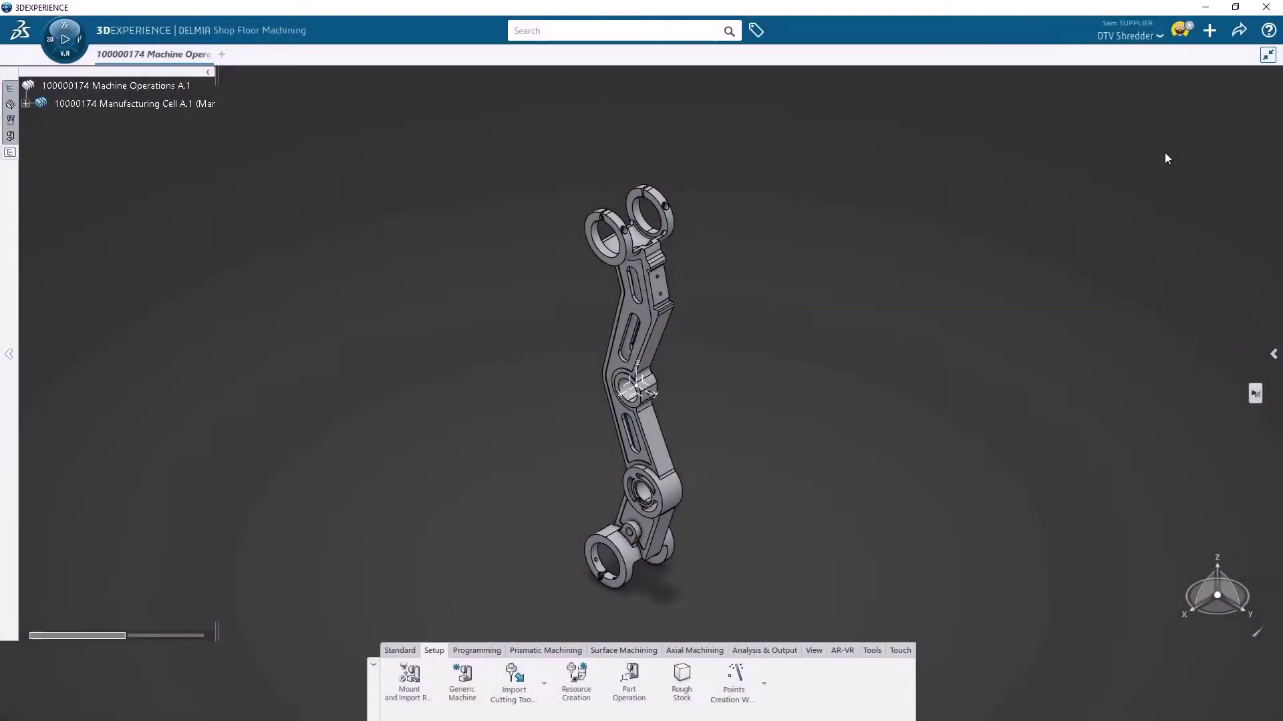
Create a generic NC machine from the Shop Floor Machining Wizard using the Metric Tools catalog, then list post processors
left_click(1268, 30)
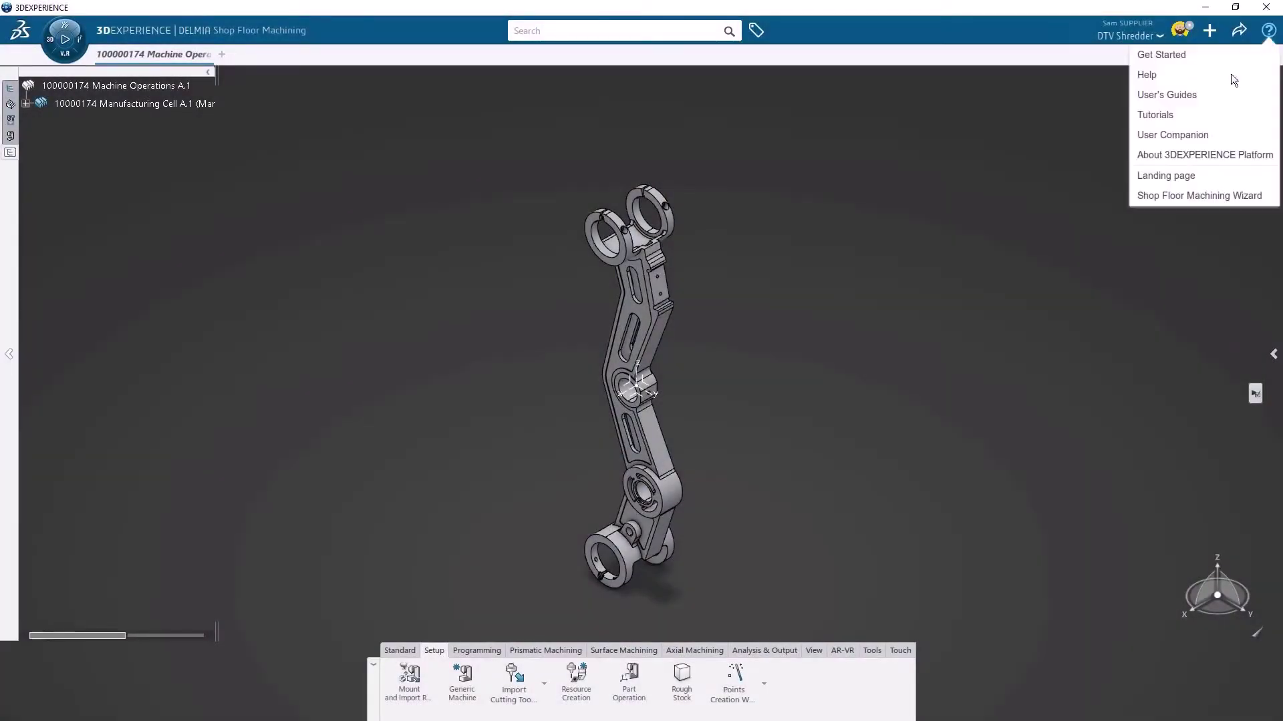
left_click(1185, 193)
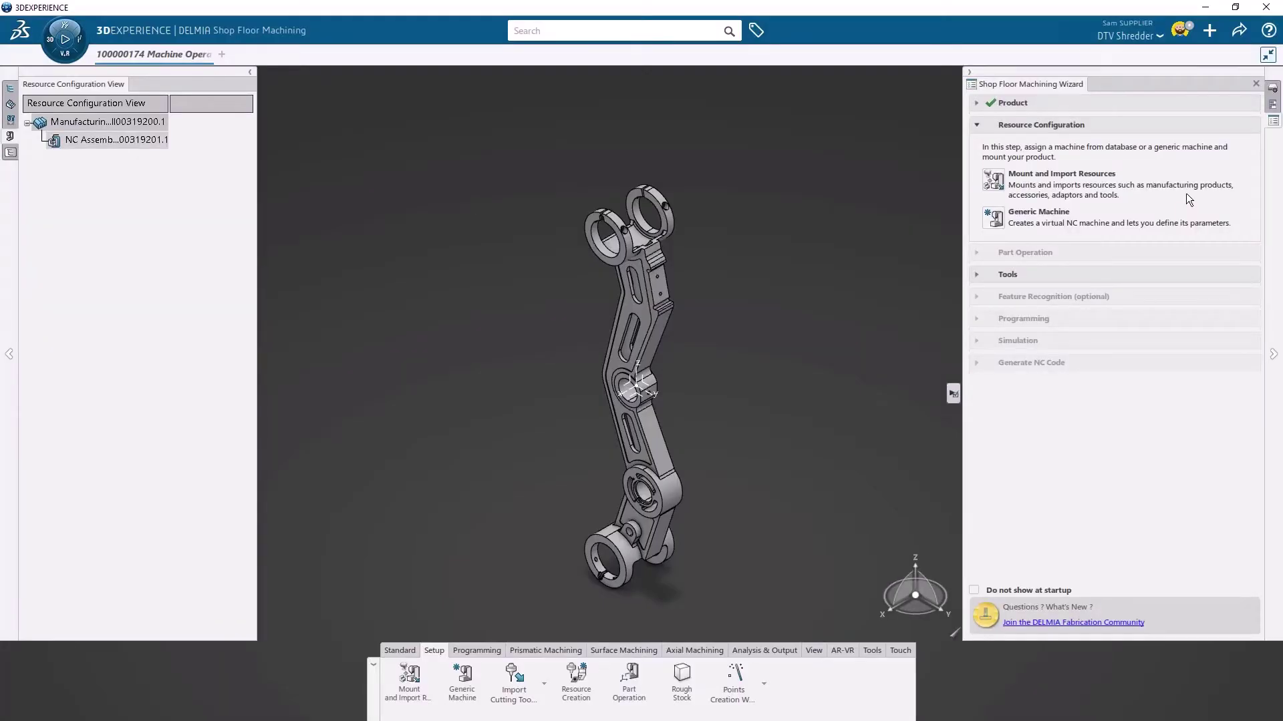
left_click(992, 219)
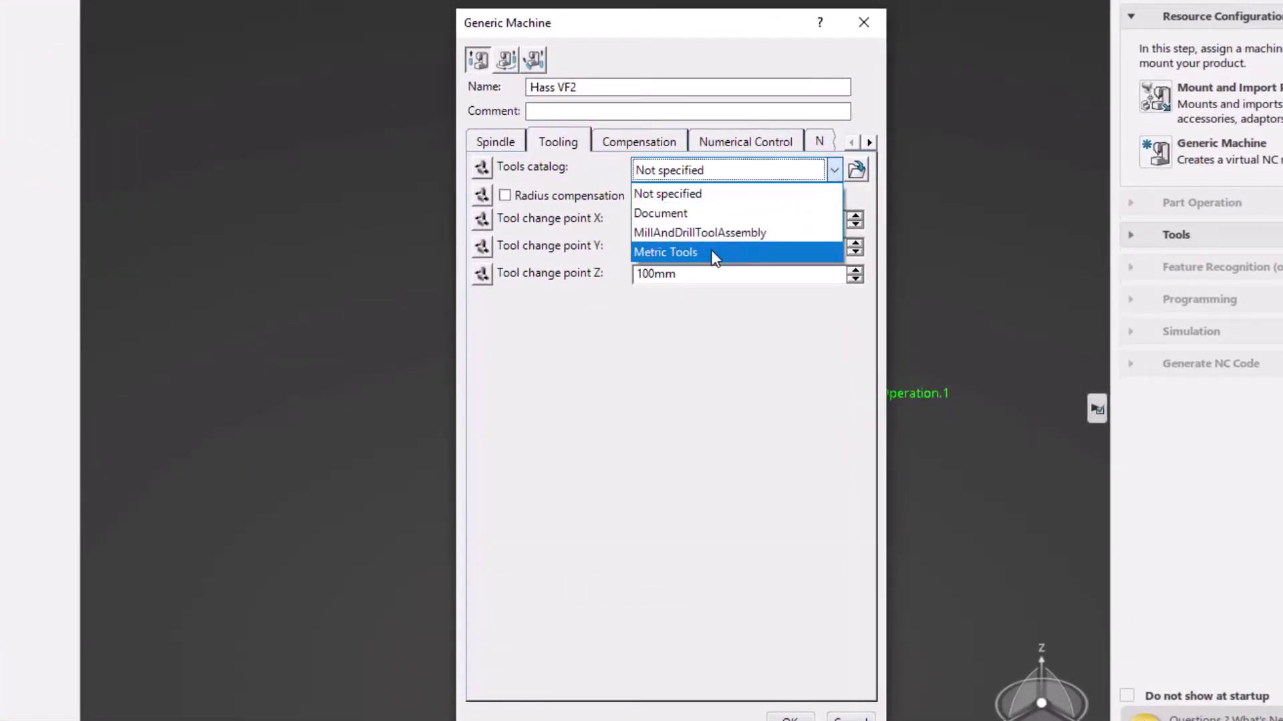
left_click(716, 257)
left_click(745, 141)
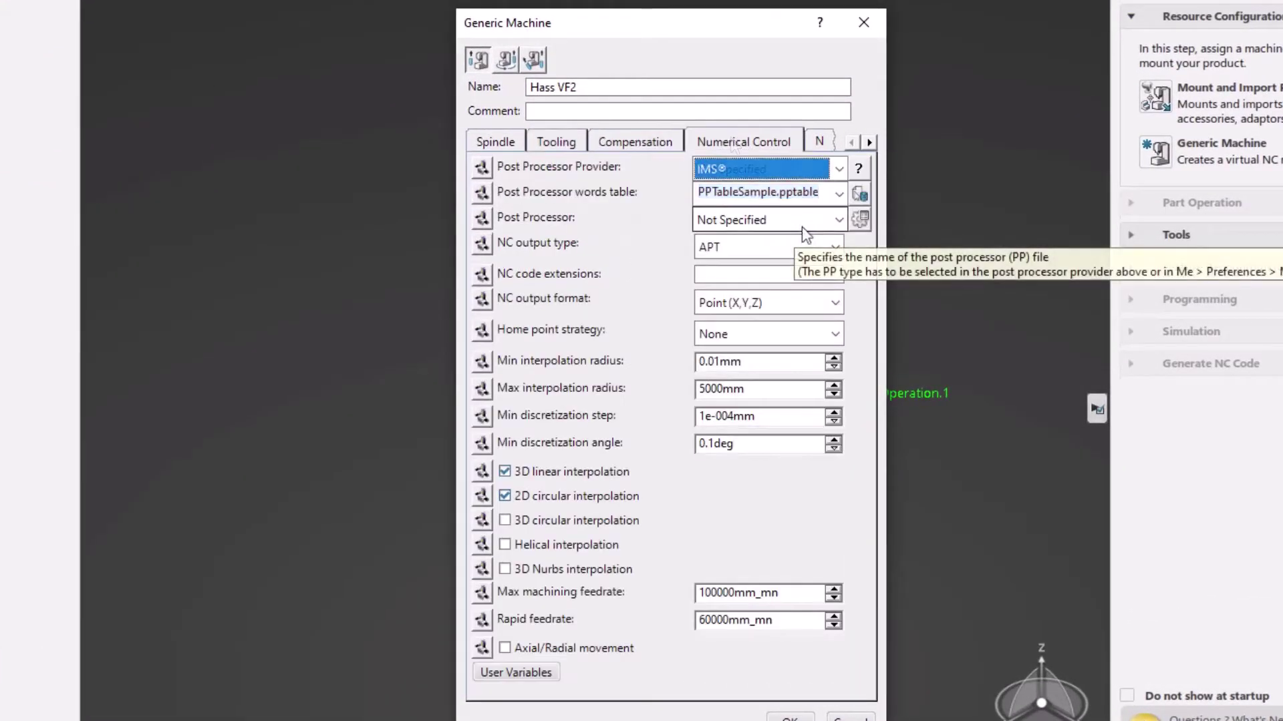
left_click(839, 219)
left_click_drag(838, 264, 838, 346)
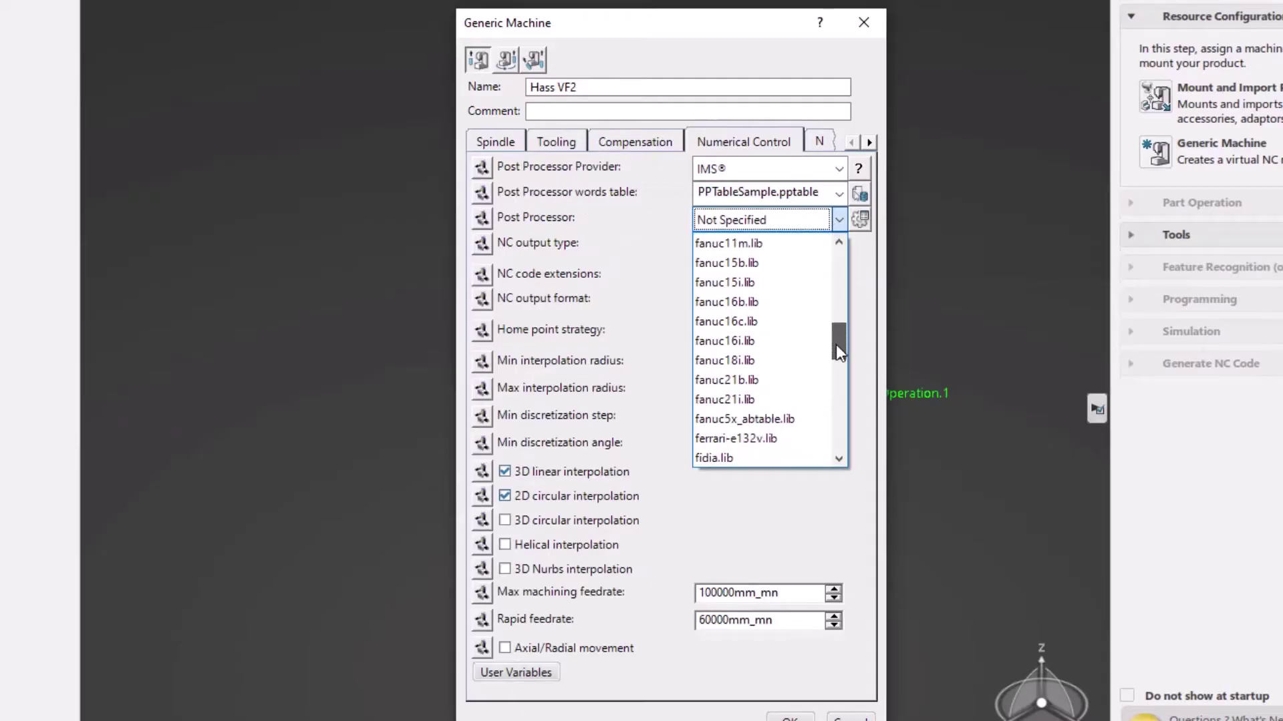
Choose the haas post processor, run automatic hole search and create machinable features from the found holes
left_click(731, 341)
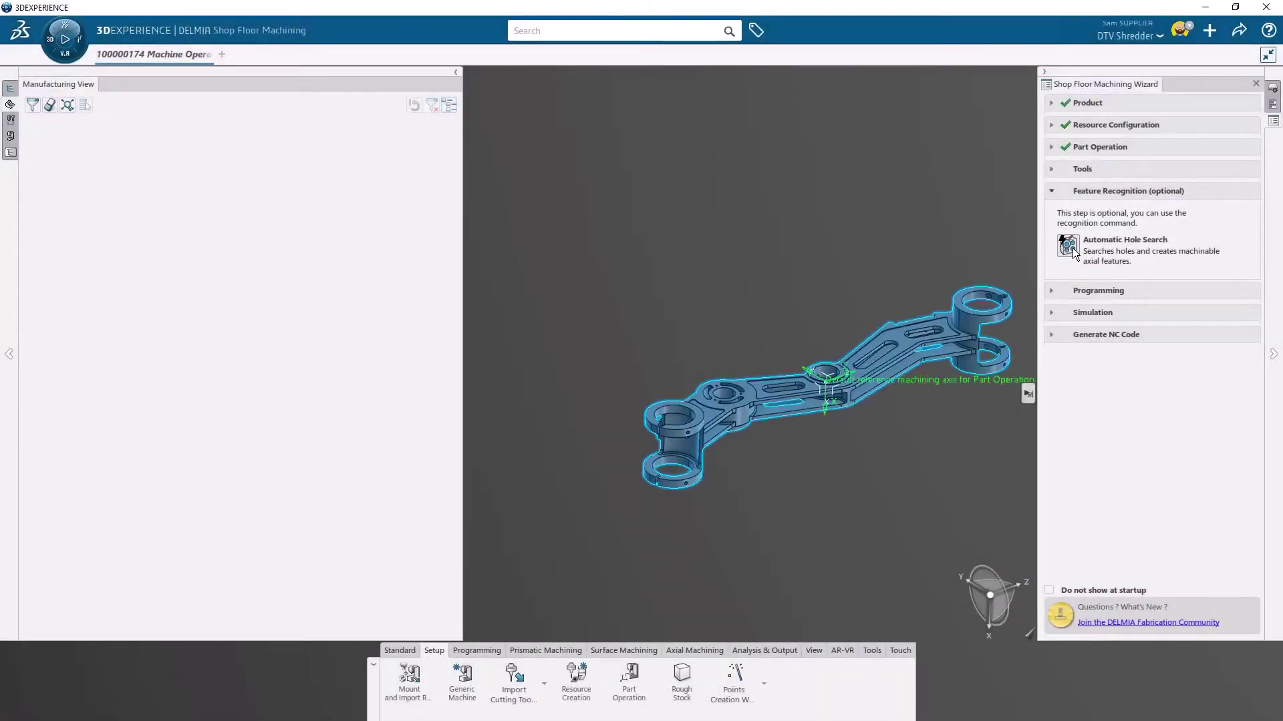
left_click(1071, 248)
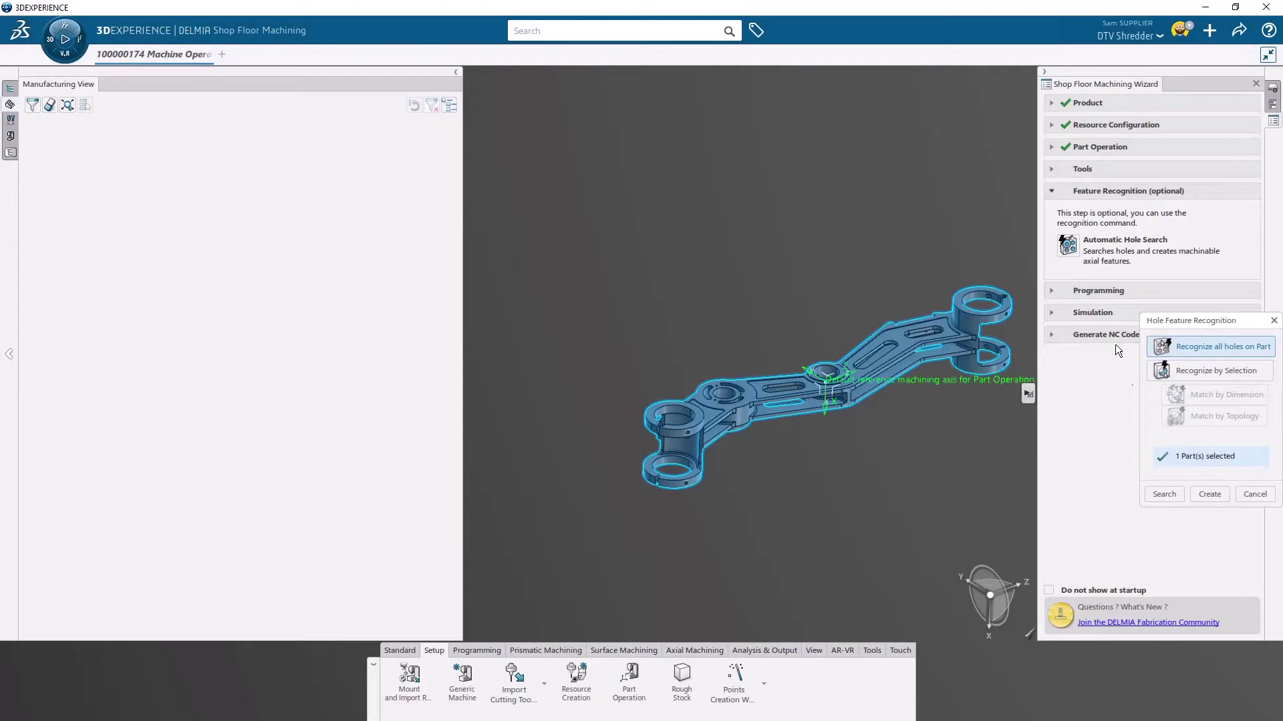
left_click(1212, 494)
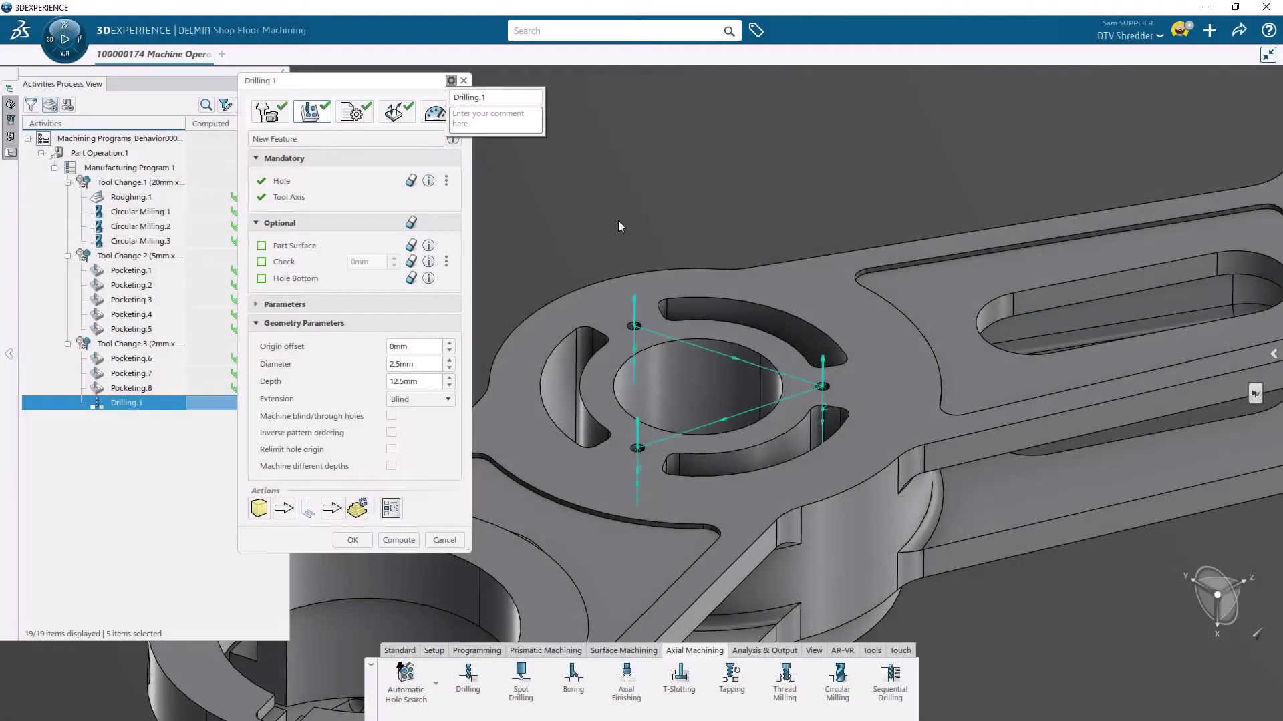
Set the bracket's top face as the drilling operation's part surface
left_click(301, 246)
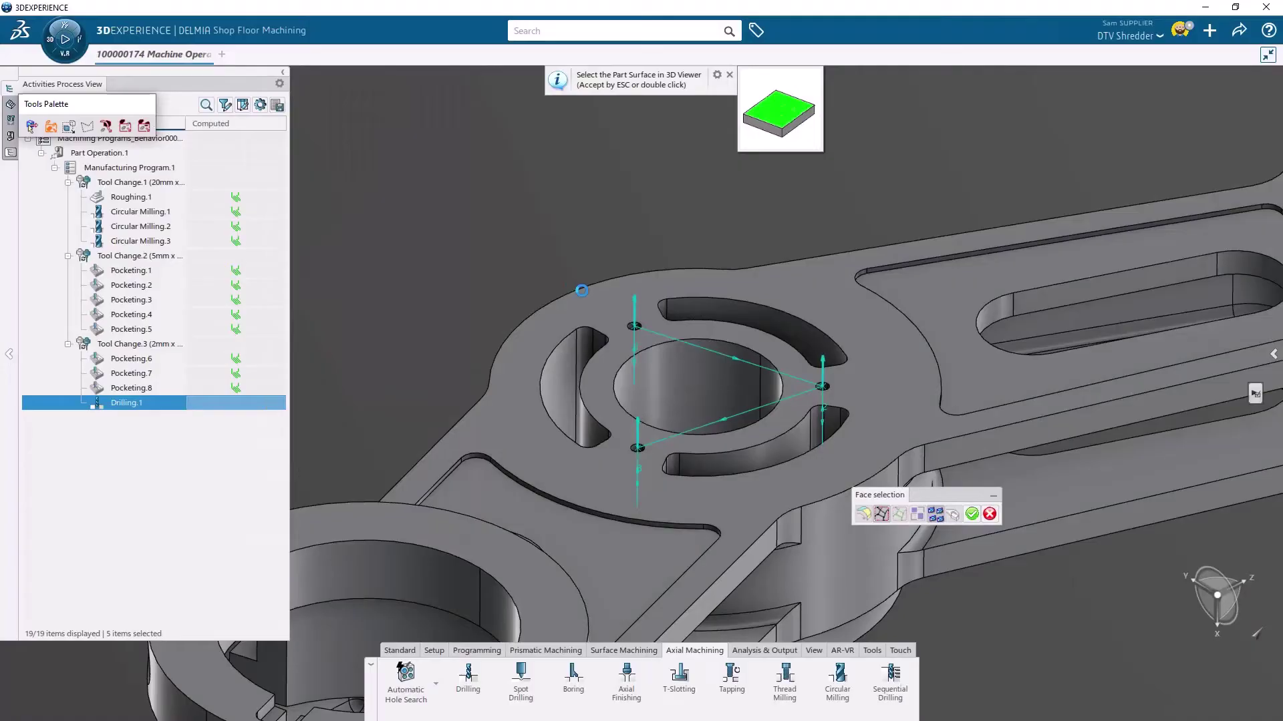
left_click(597, 304)
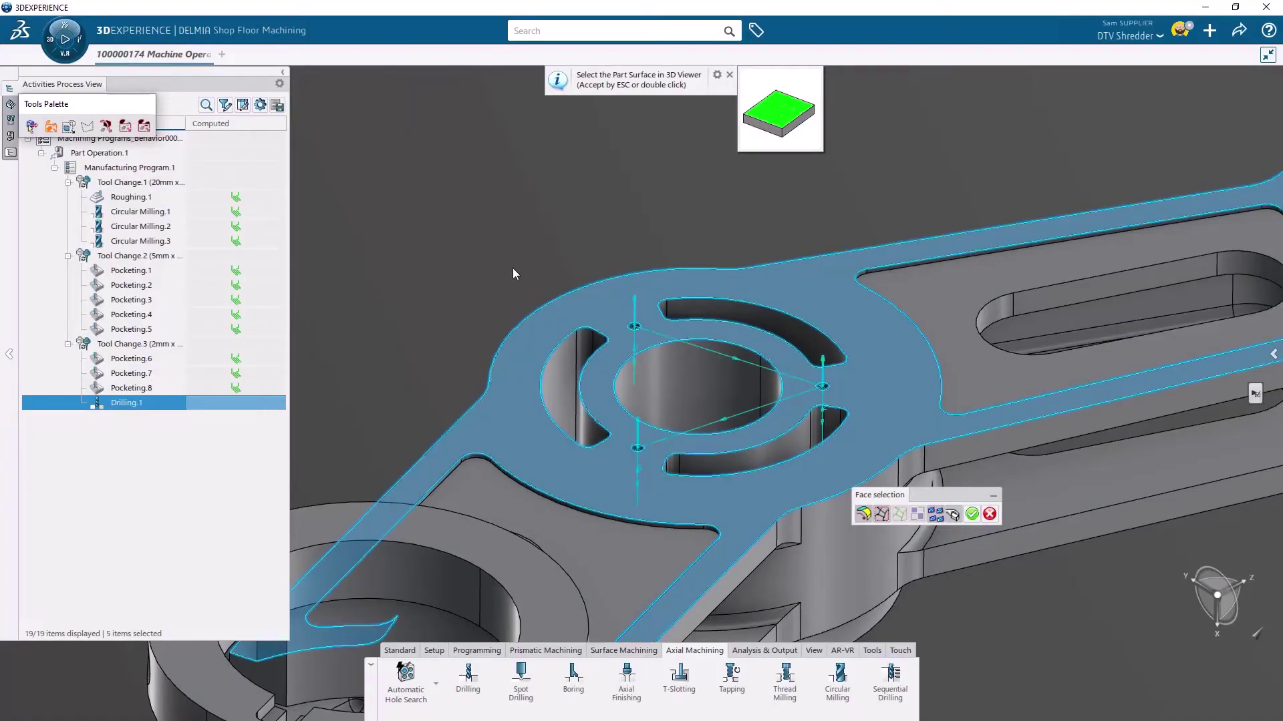
left_click(971, 514)
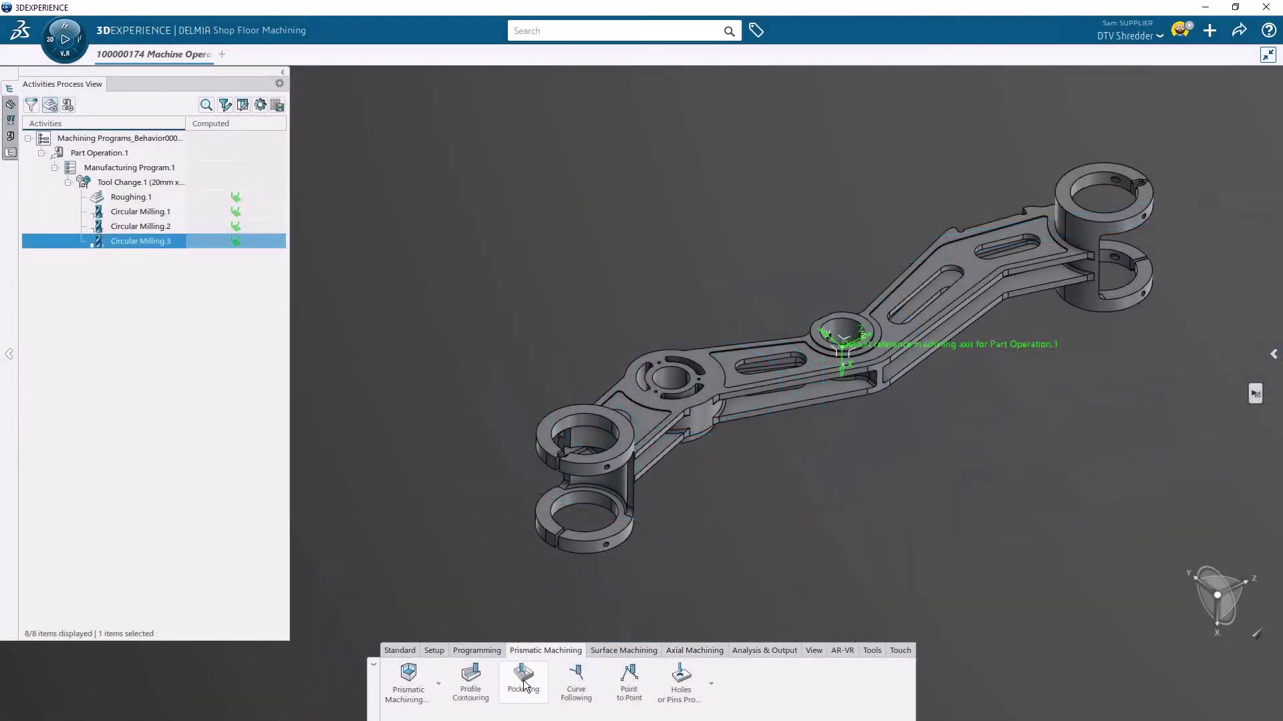
Add a pocketing operation with Closed Pocket style and search a cutting tool for it
left_click(524, 682)
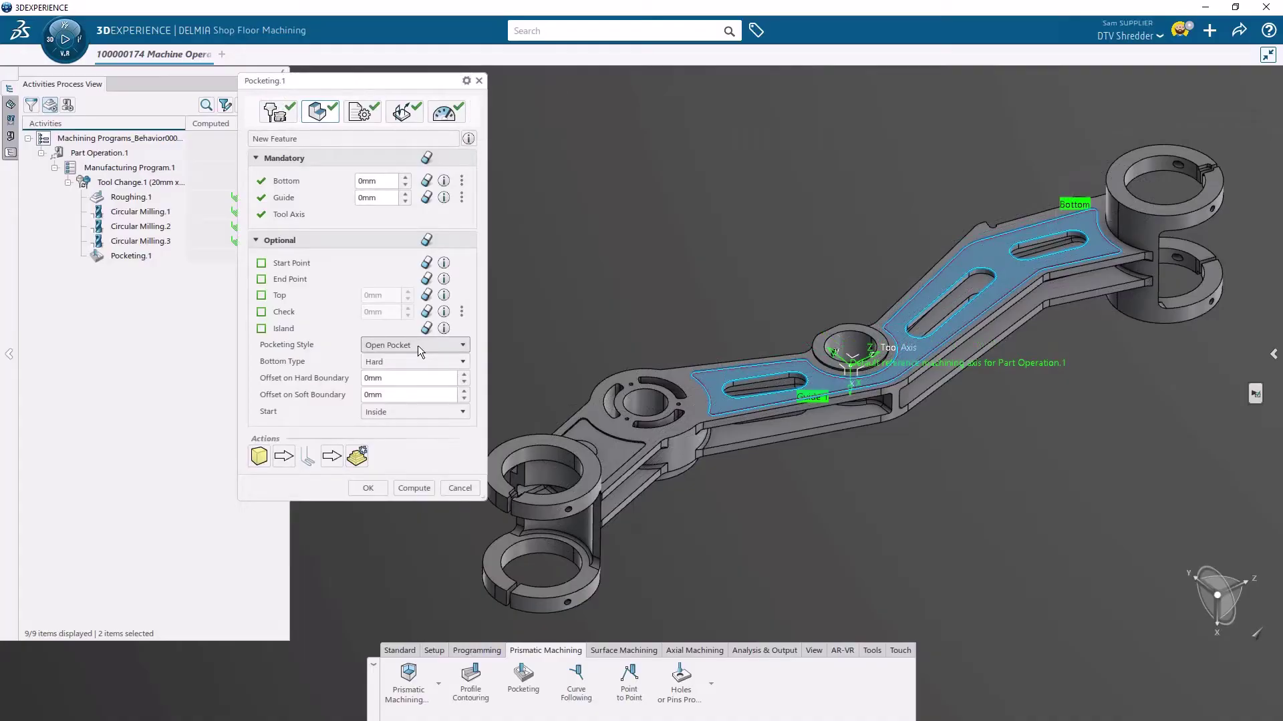
left_click(430, 345)
left_click(404, 361)
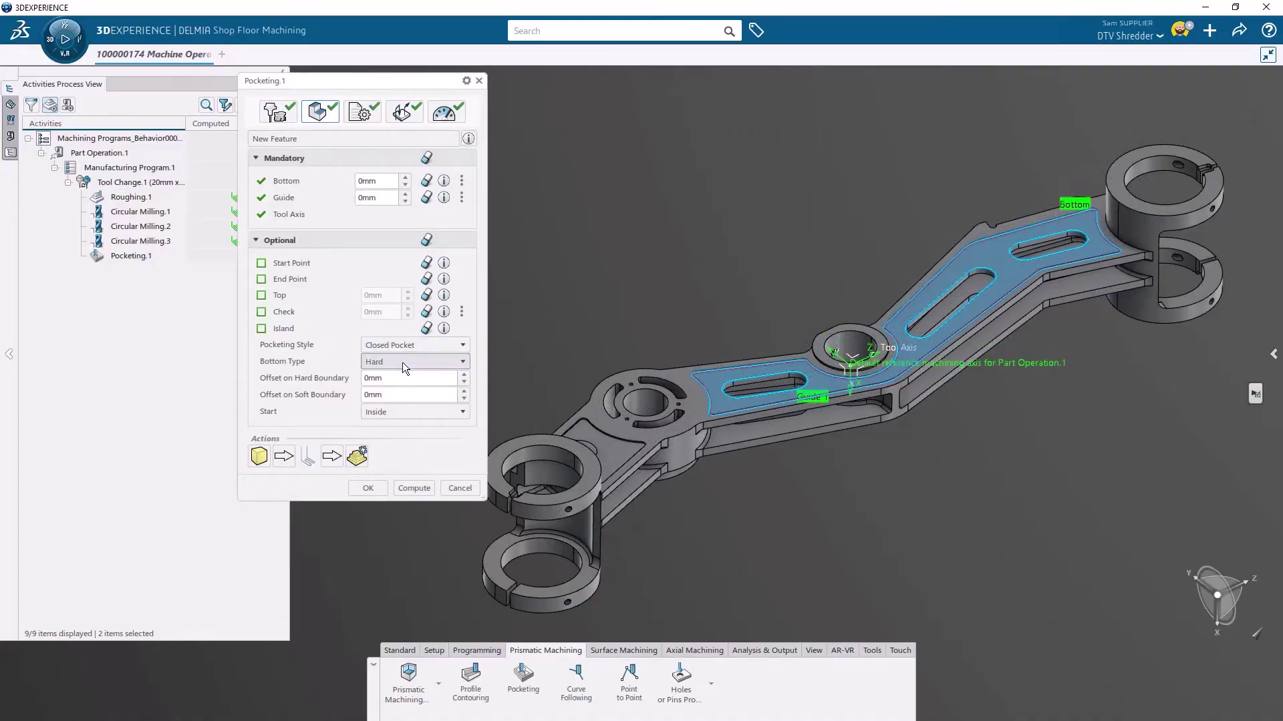
left_click(277, 112)
left_click(339, 140)
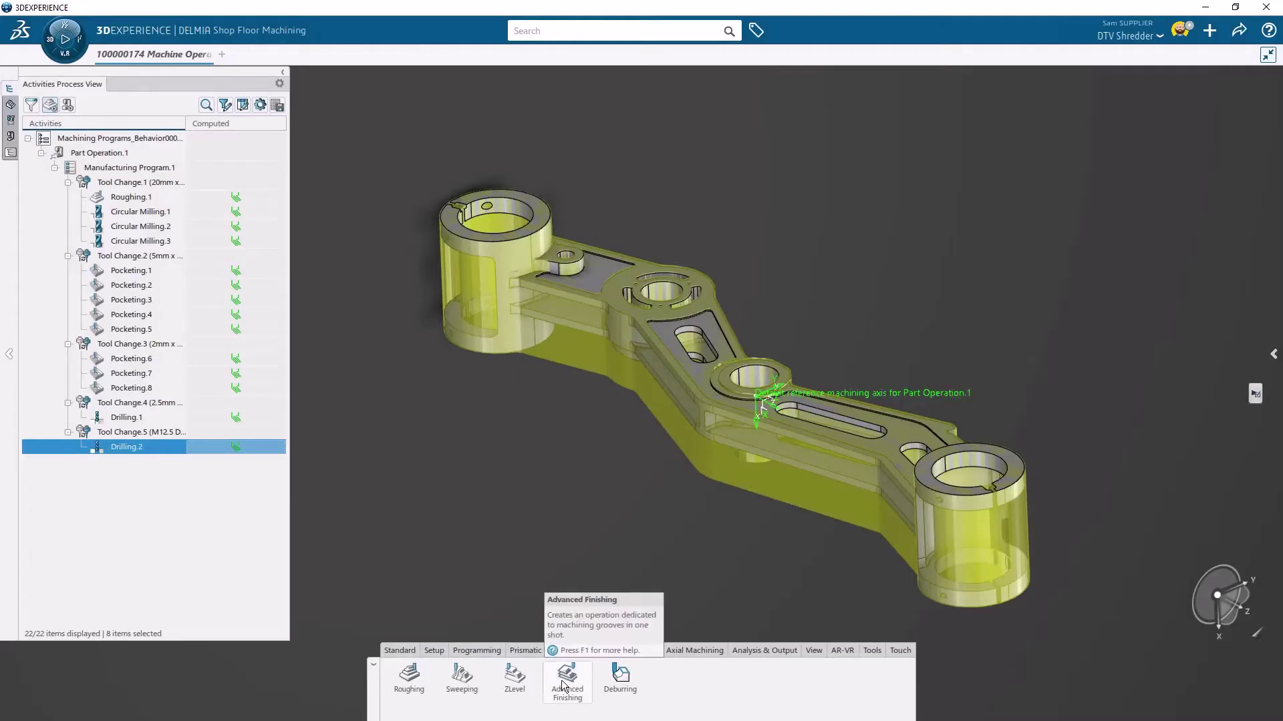
Add an advanced finishing limited by the end boss top face and underside face, and compute its toolpath
left_click(568, 676)
left_click(295, 284)
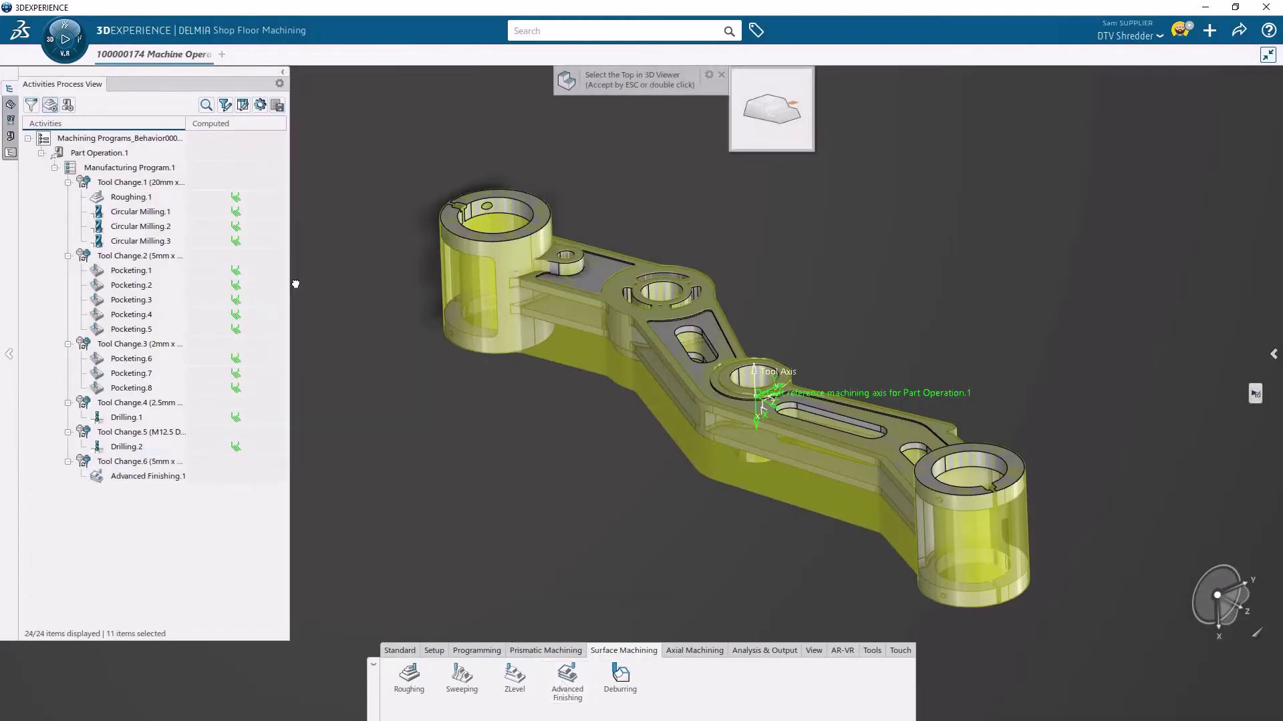
left_click(494, 239)
left_click(286, 296)
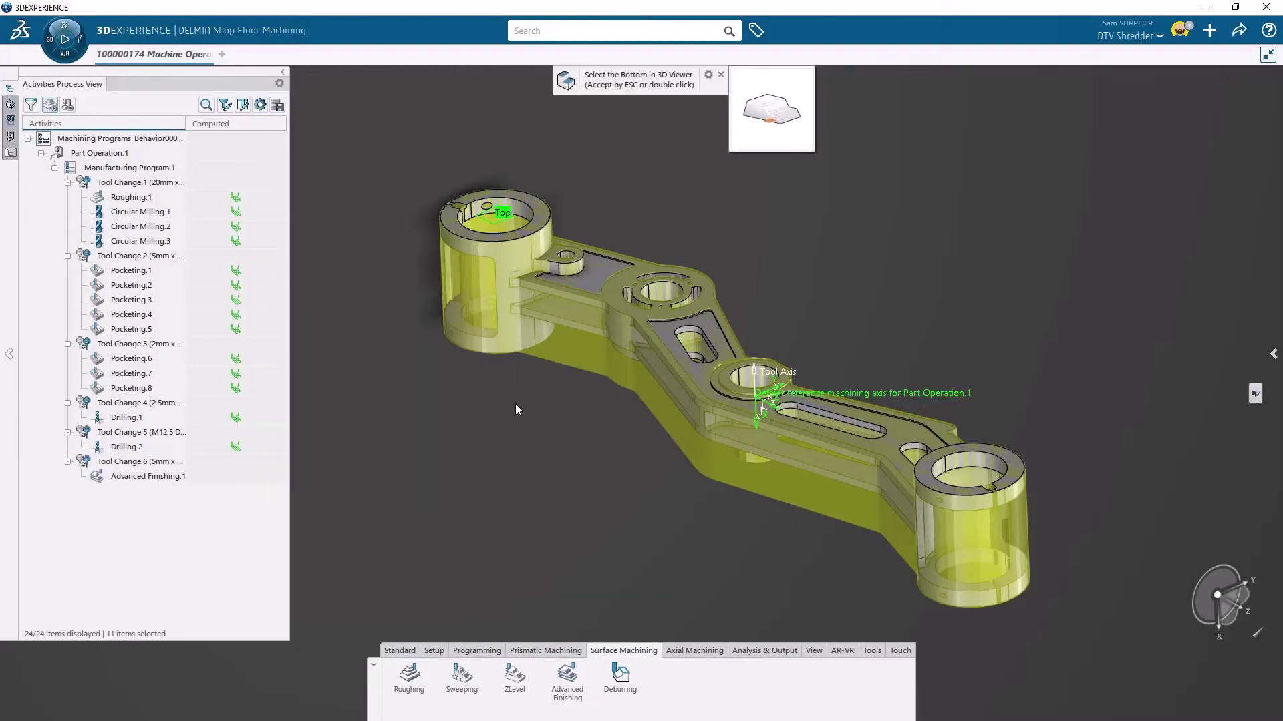
middle_click_drag(516, 404, 523, 472)
left_click(508, 526)
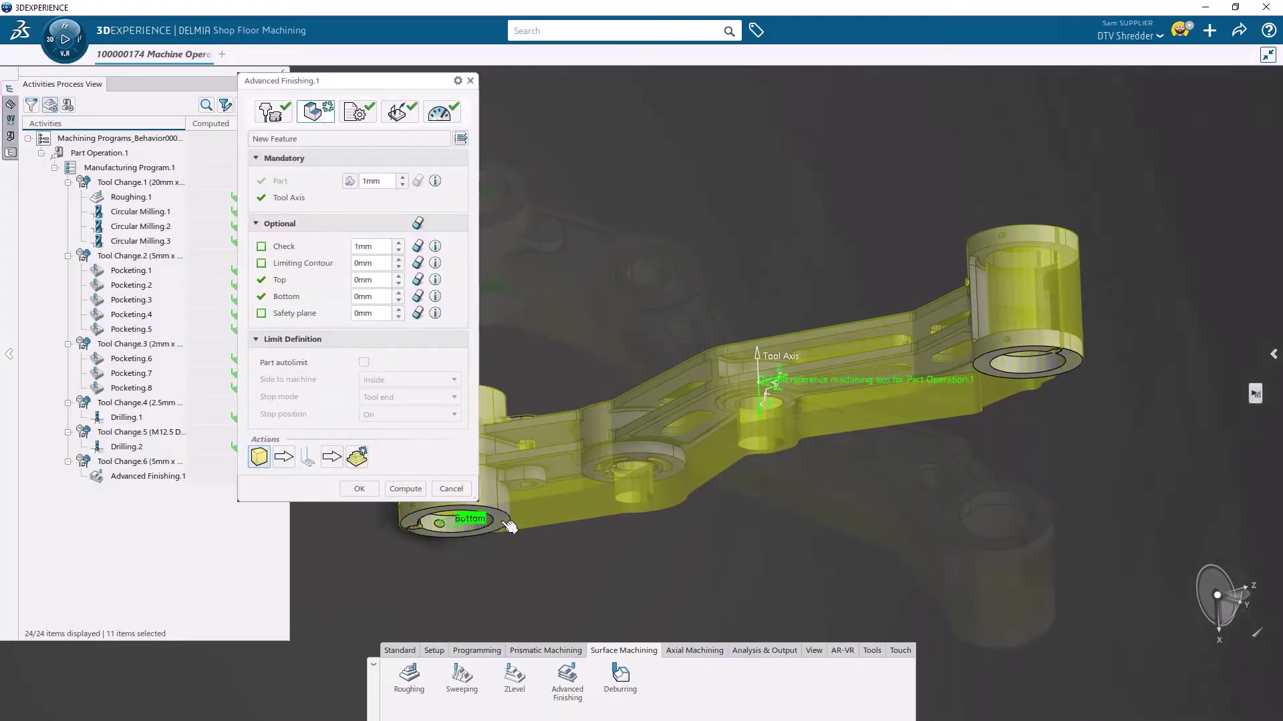
left_click(414, 489)
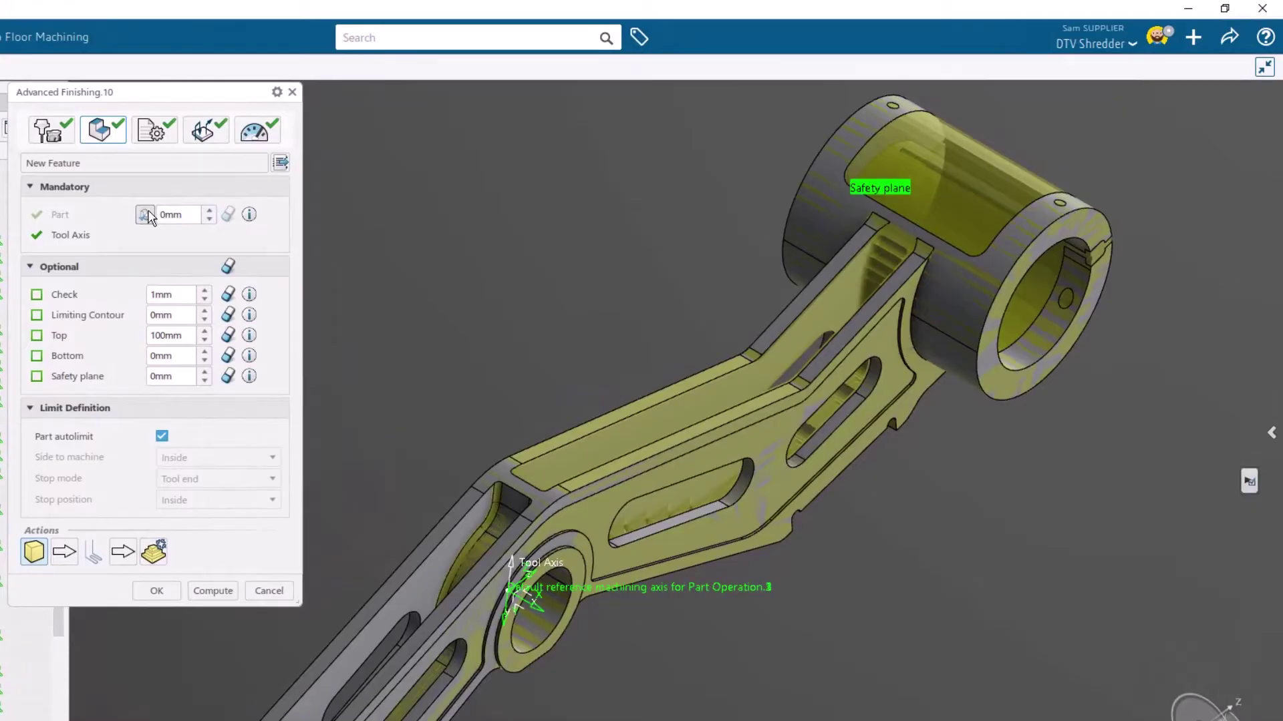
Select the edge chain along the rib, close it into a loop and accept it as the limiting contour
left_click(89, 314)
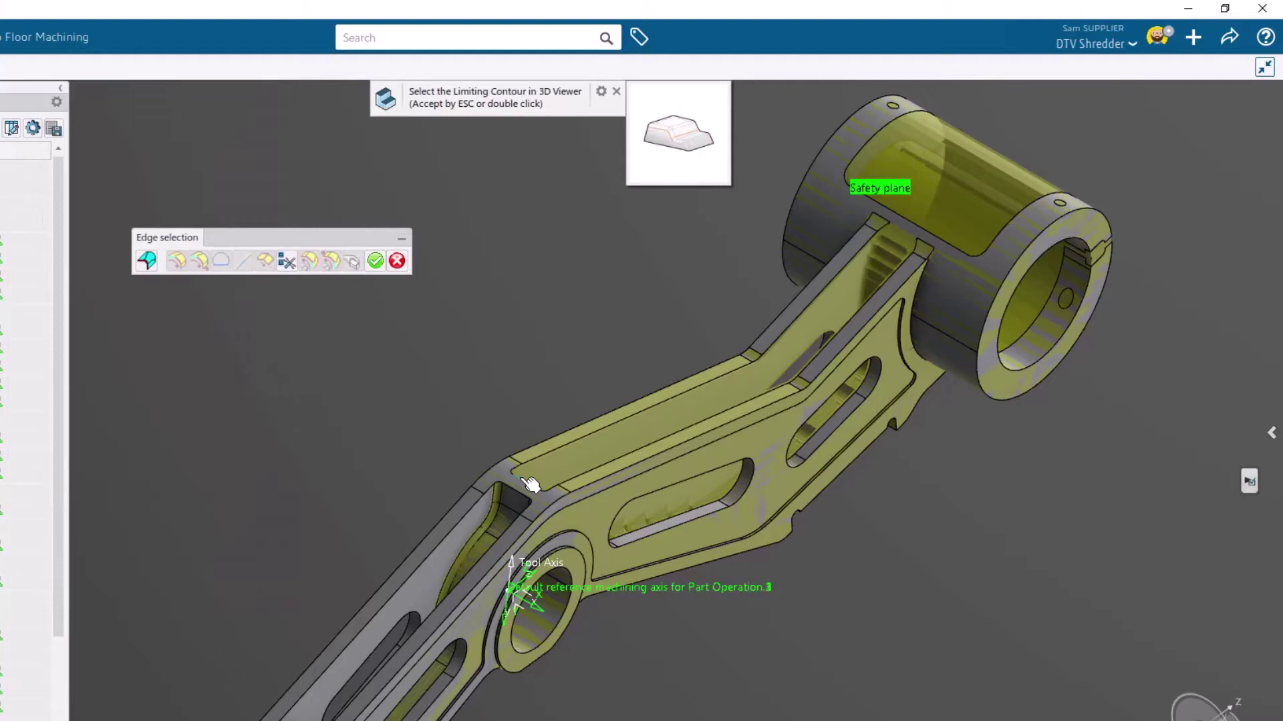
left_click(178, 262)
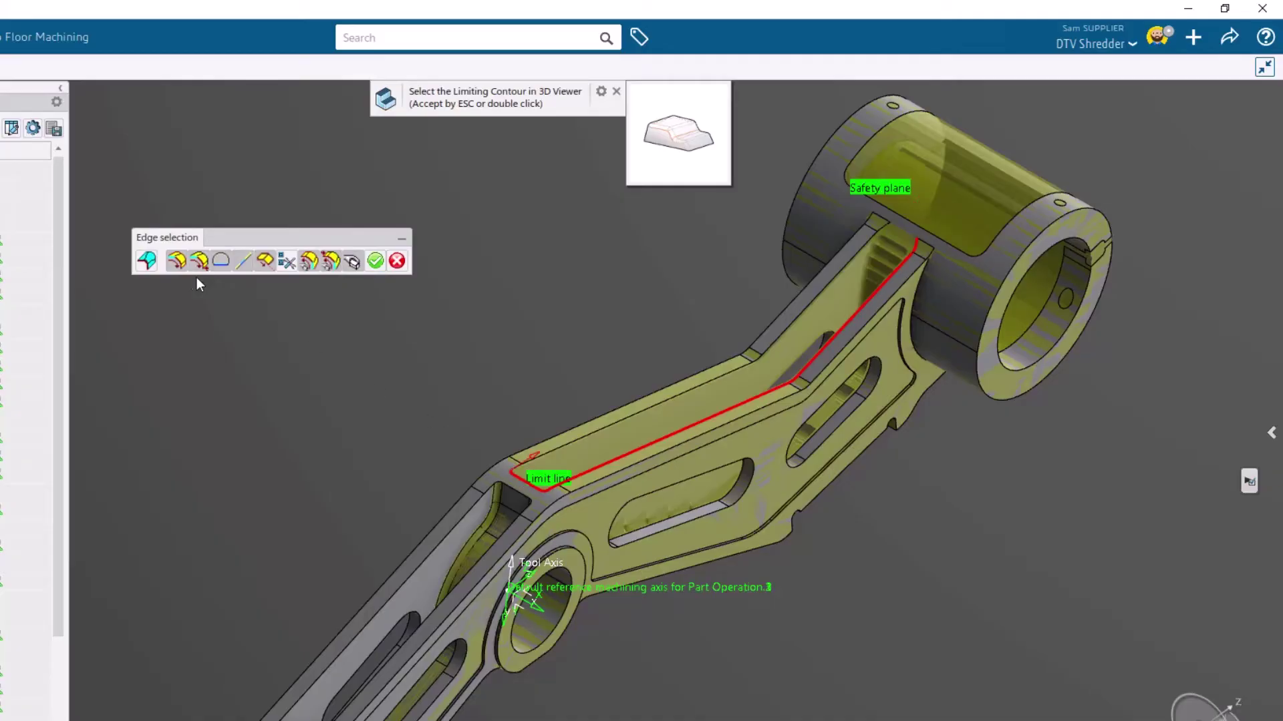
left_click(175, 263)
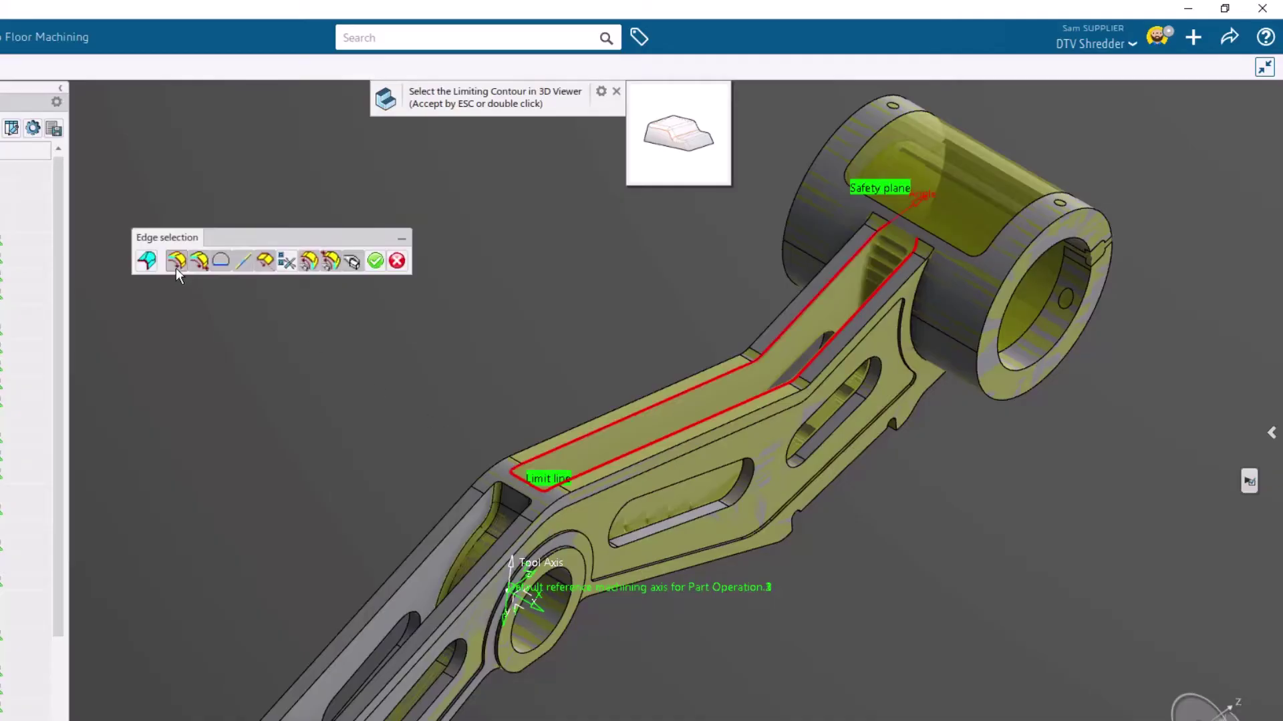
left_click(226, 266)
left_click(373, 261)
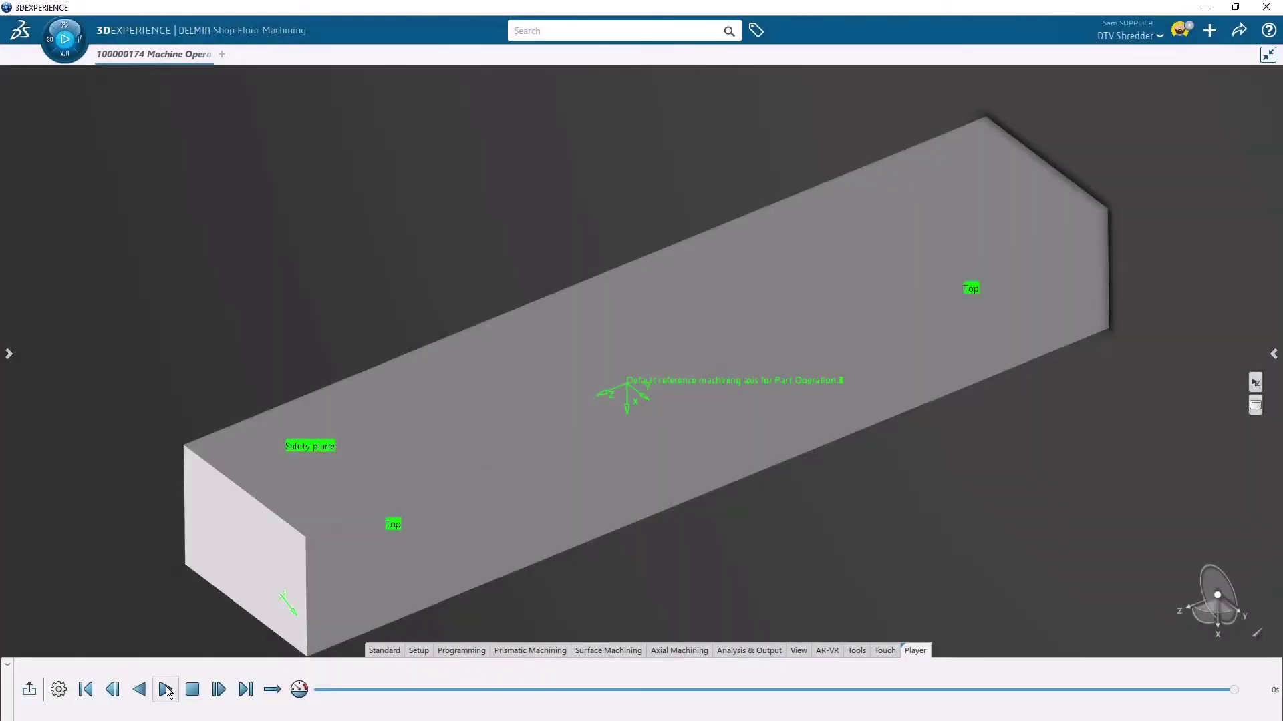
Play the material-removal simulation and display the tool path lines over the part
left_click(168, 692)
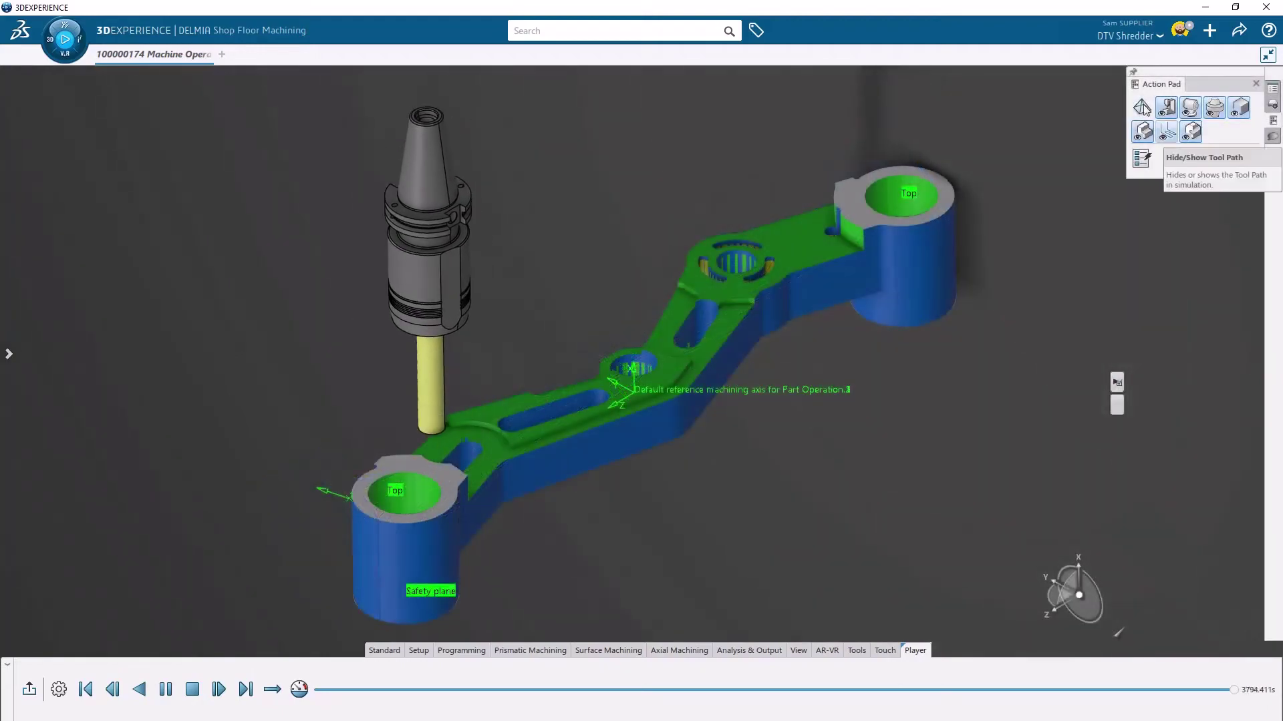
left_click(1168, 133)
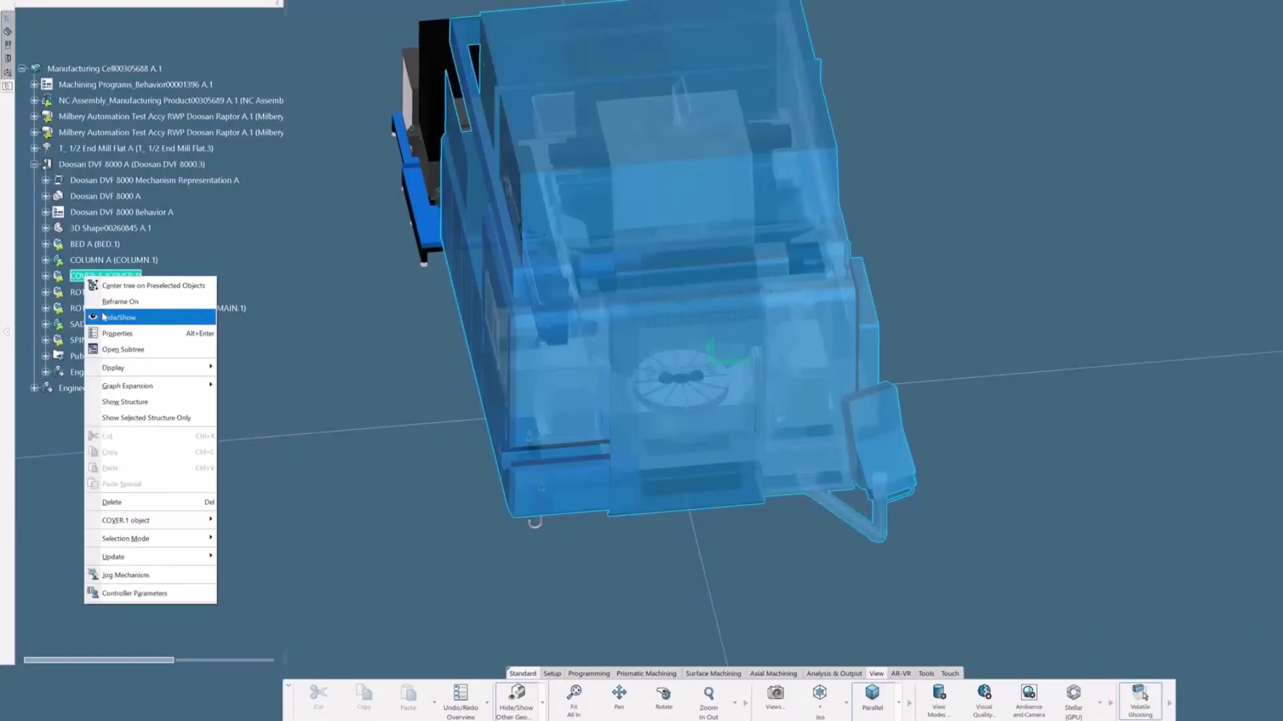
Hide COVER A, orbit toward the rotary table and show the Activities Process View
left_click(118, 316)
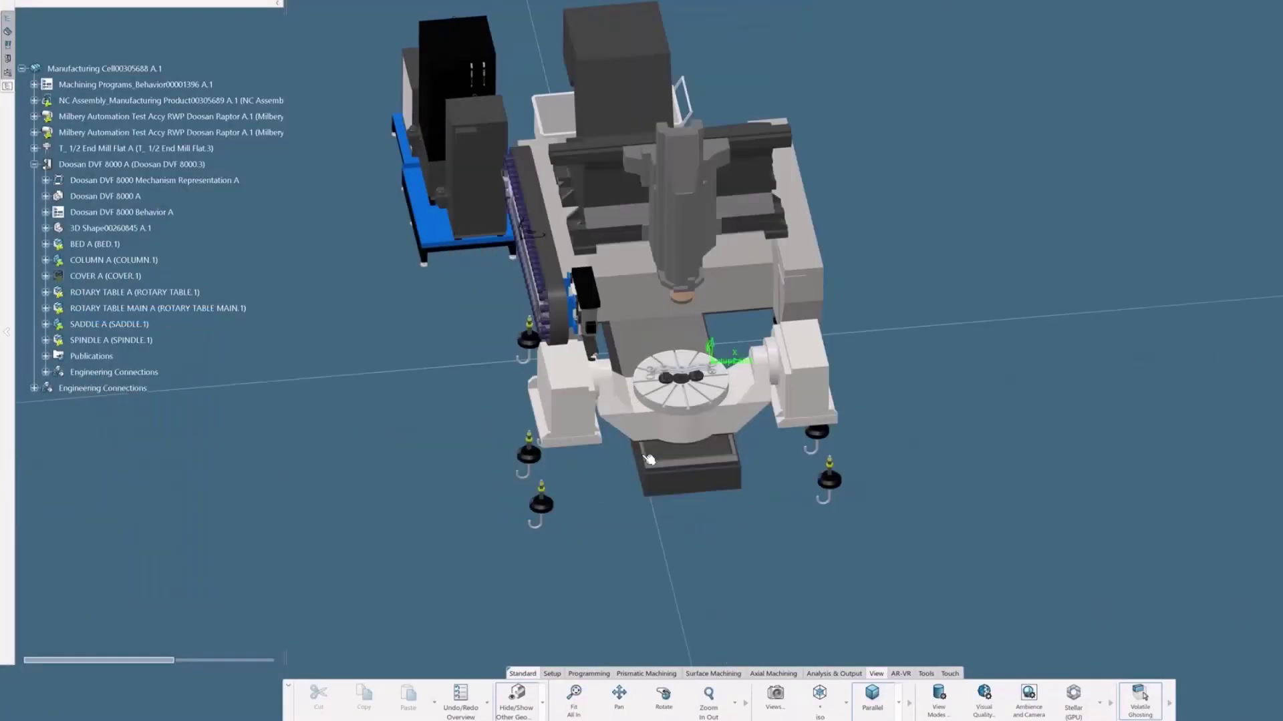
middle_click_drag(643, 453, 645, 461)
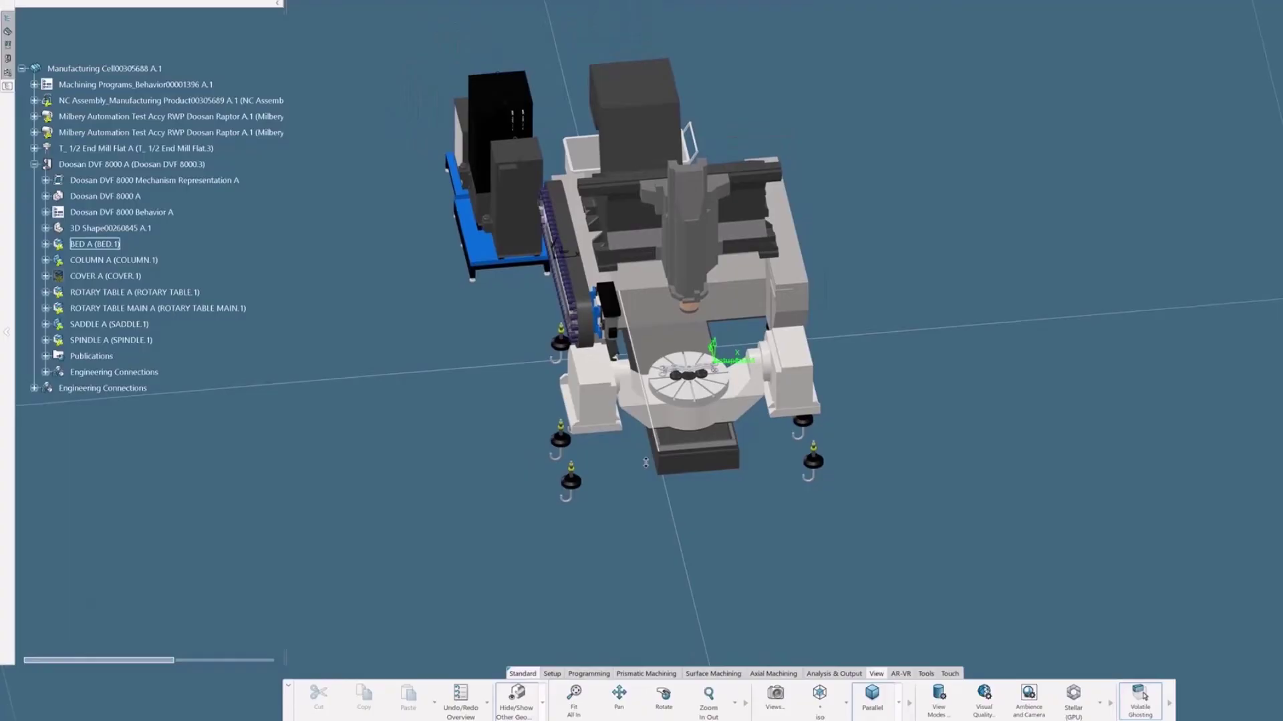
scroll(645, 461, "up", 5)
scroll(637, 405, "up", 3)
scroll(631, 382, "up", 3)
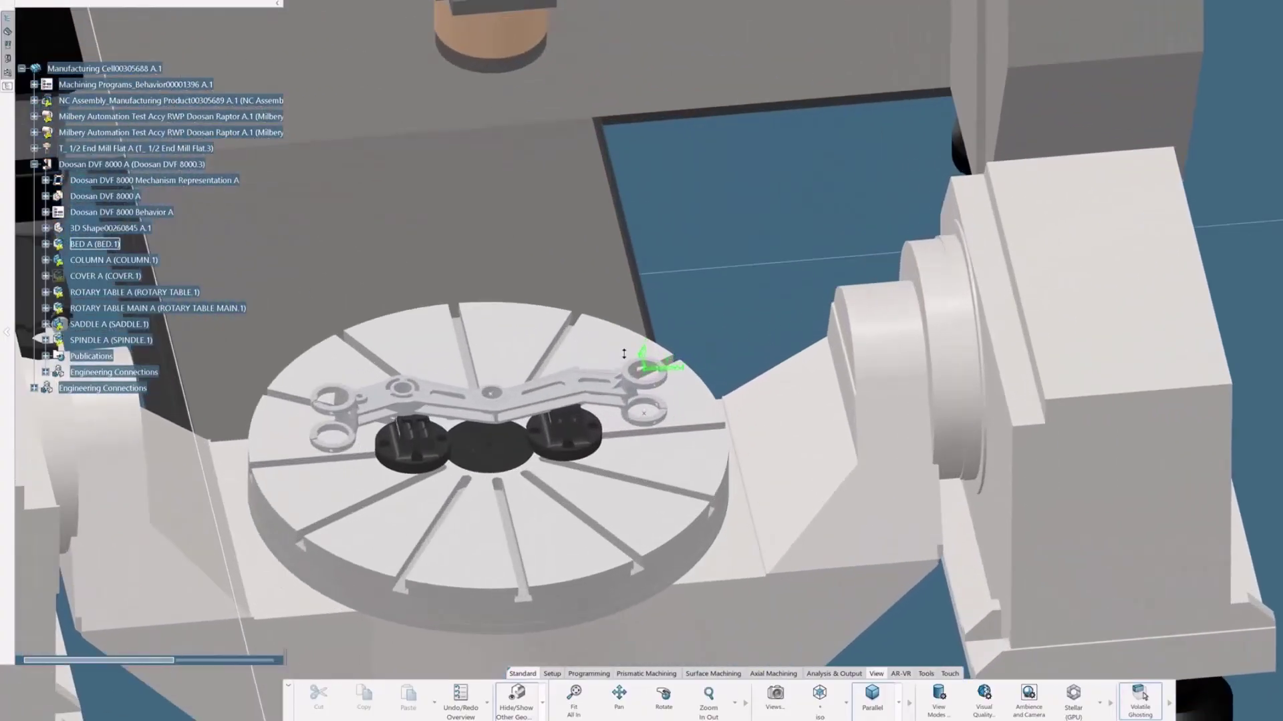
scroll(621, 351, "up", 3)
scroll(616, 332, "up", 2)
scroll(617, 328, "up", 2)
scroll(541, 311, "up", 2)
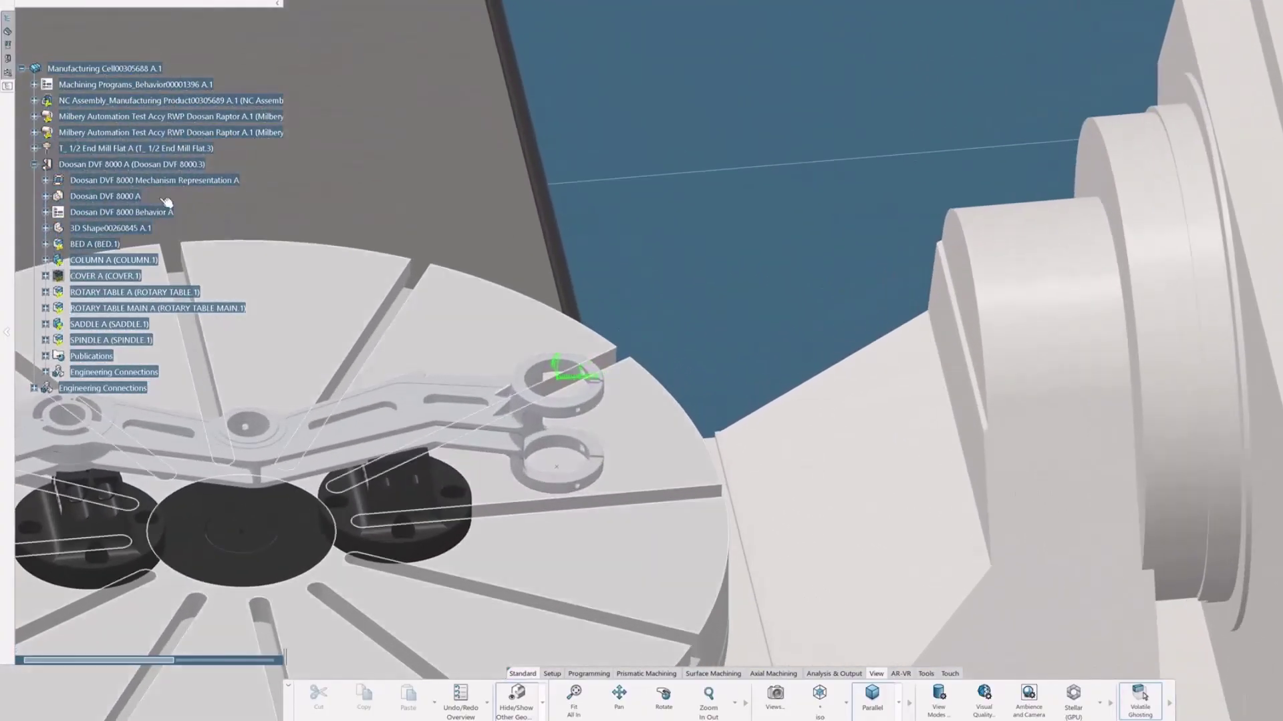
scroll(541, 311, "up", 1)
left_click(8, 20)
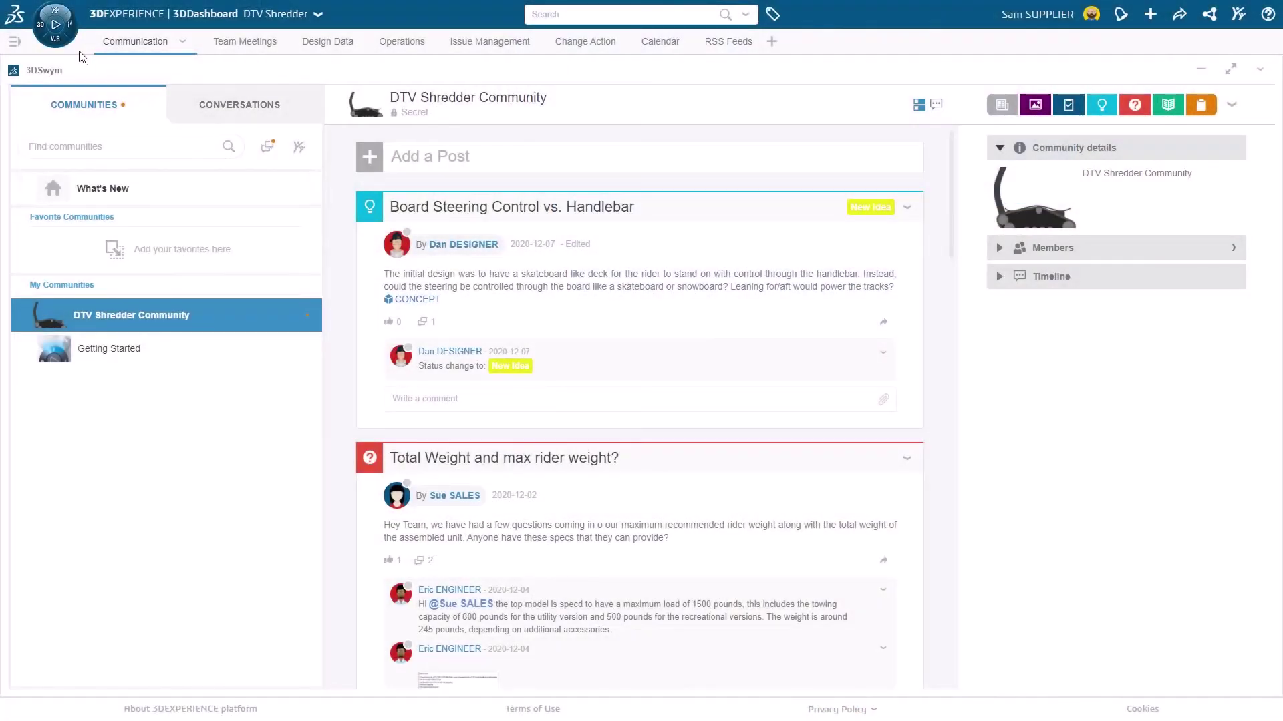
From the NC Shop Floor Programmer role, search 10000174 and open its Physical Product result
left_click(55, 22)
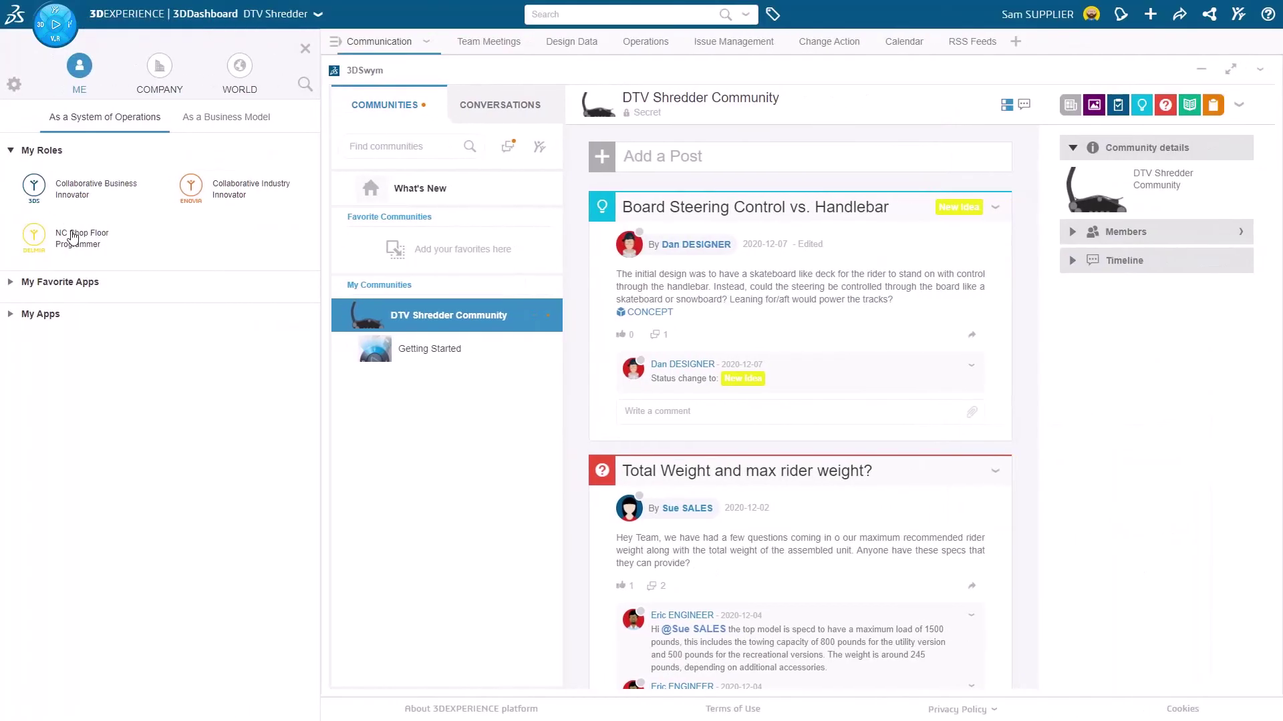
left_click(55, 215)
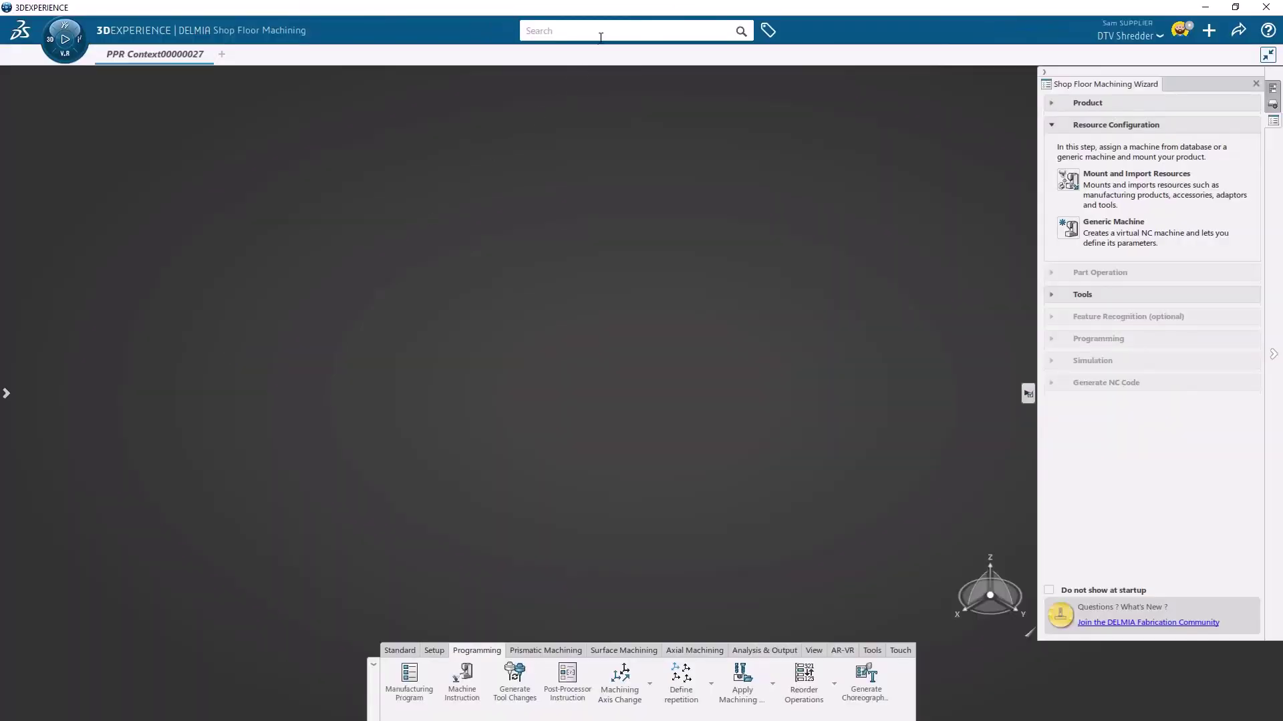
left_click(600, 33)
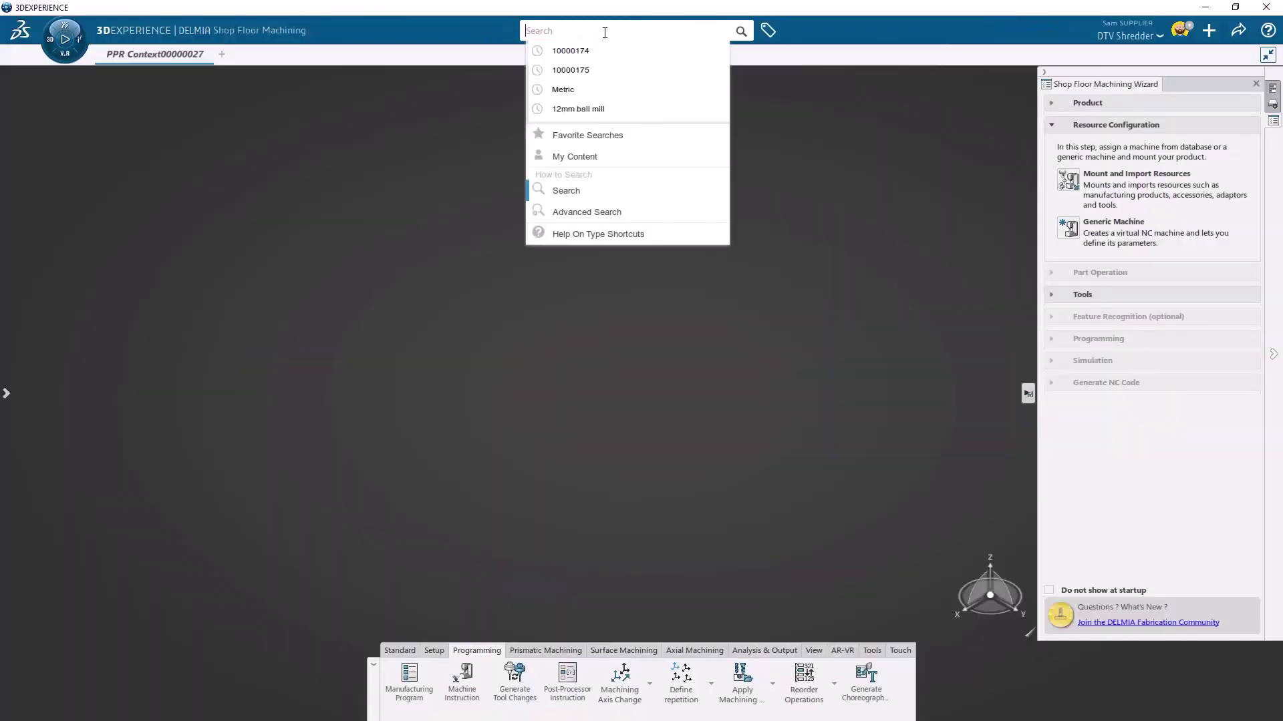
type("10000174")
key("Return")
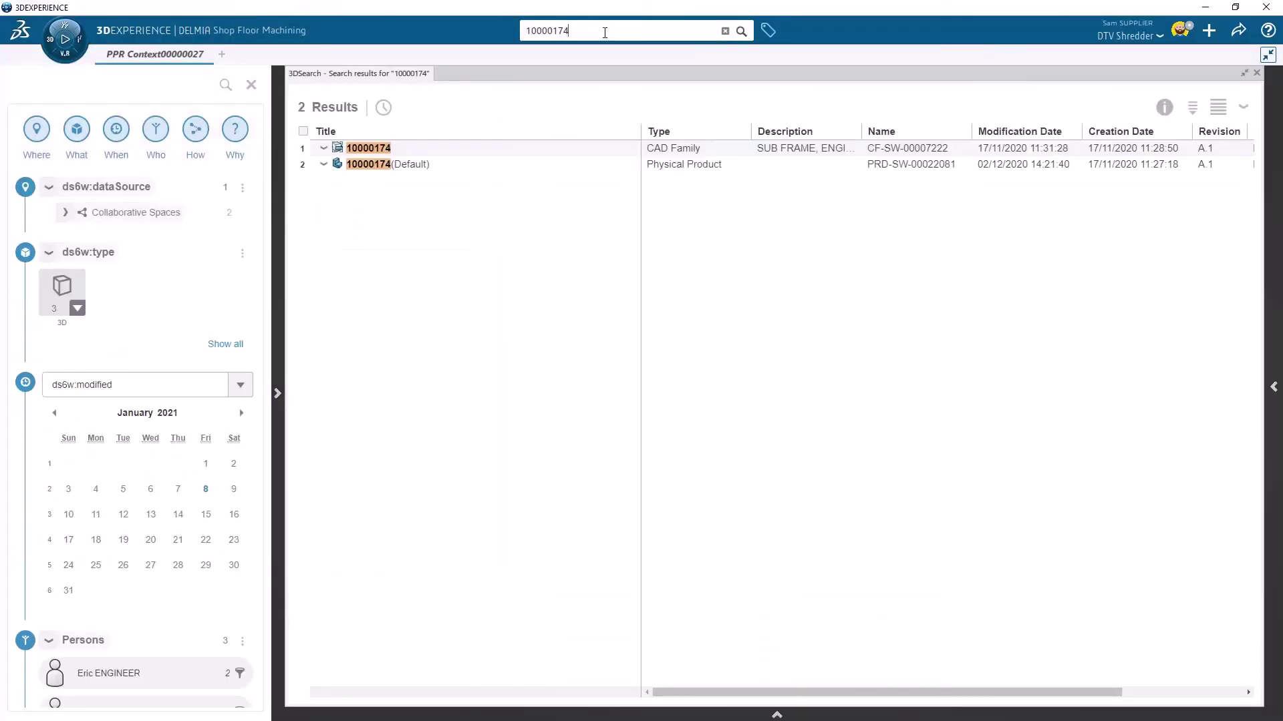
right_click(402, 165)
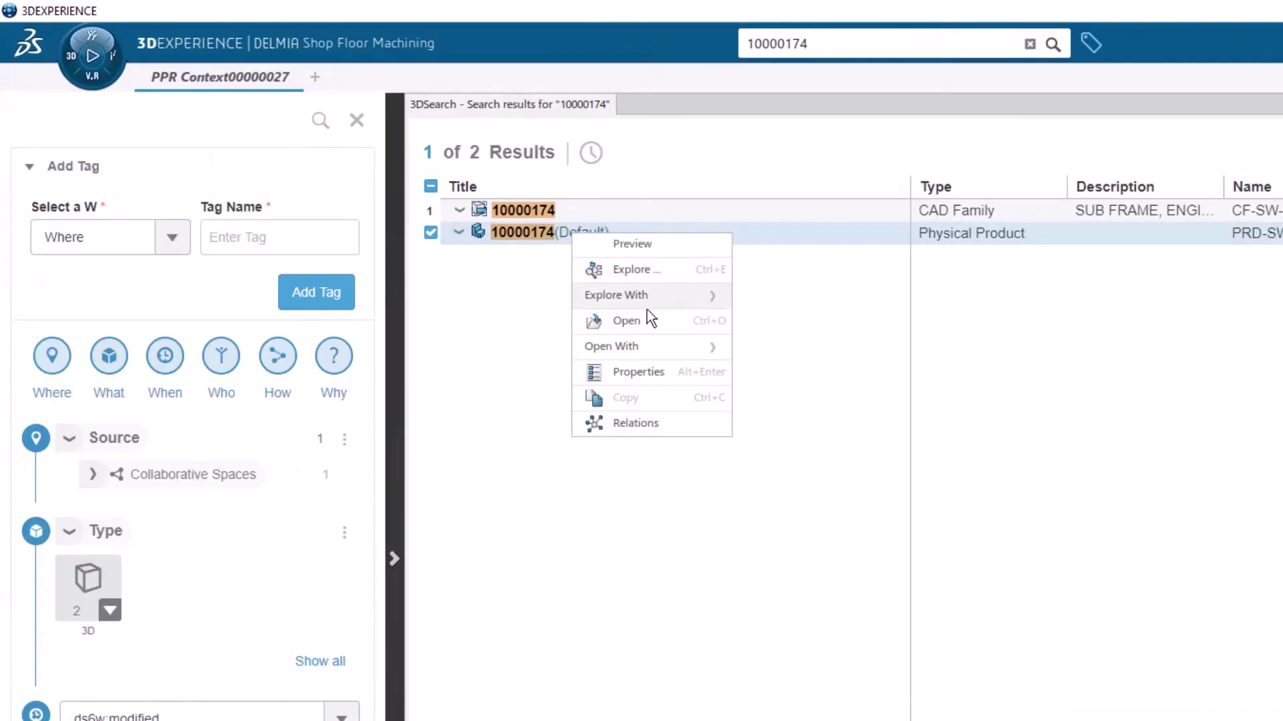
left_click(629, 320)
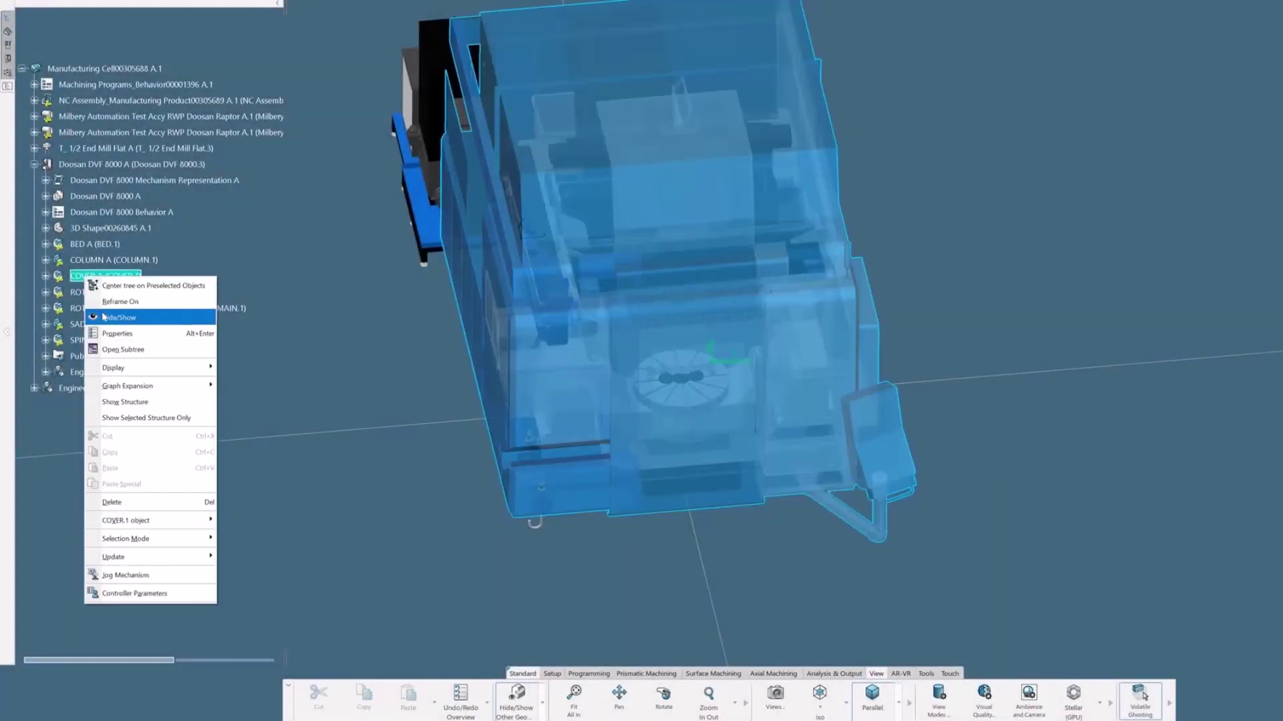
Hide the cover, compute and check Profile Contouring.1's tool path, then reset and play its simulation
left_click(119, 317)
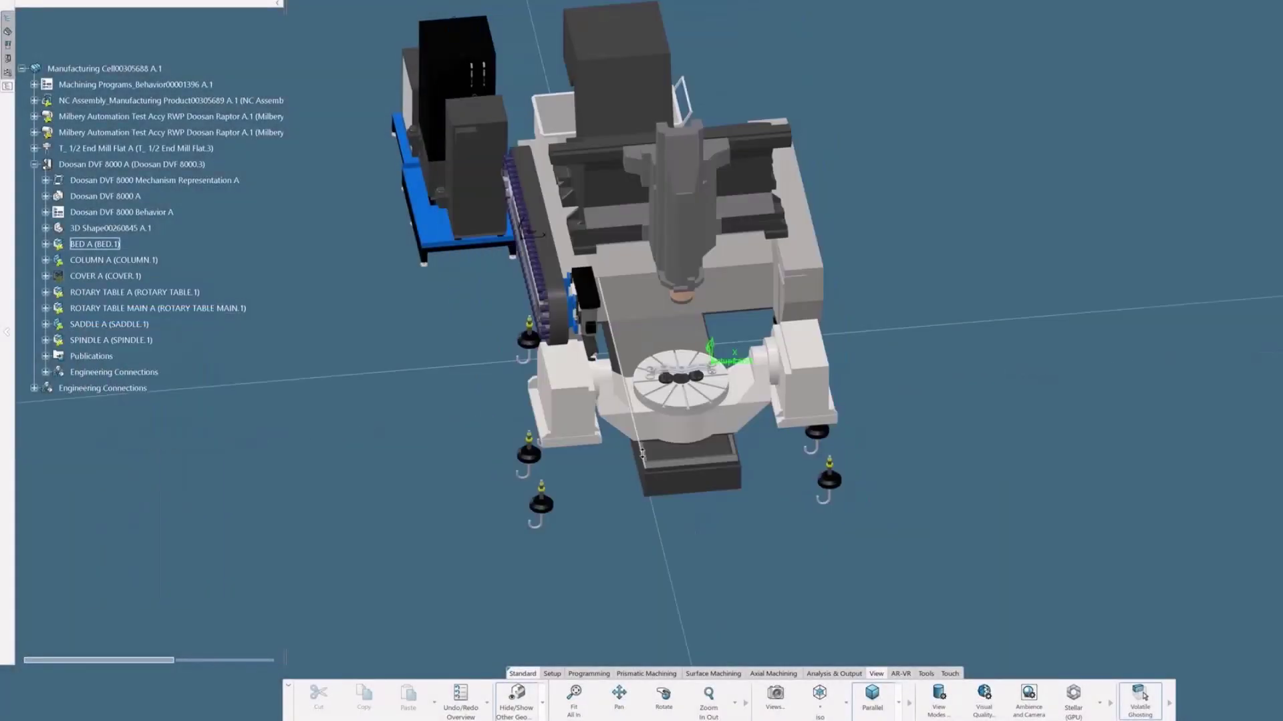
scroll(643, 454, "up", 8)
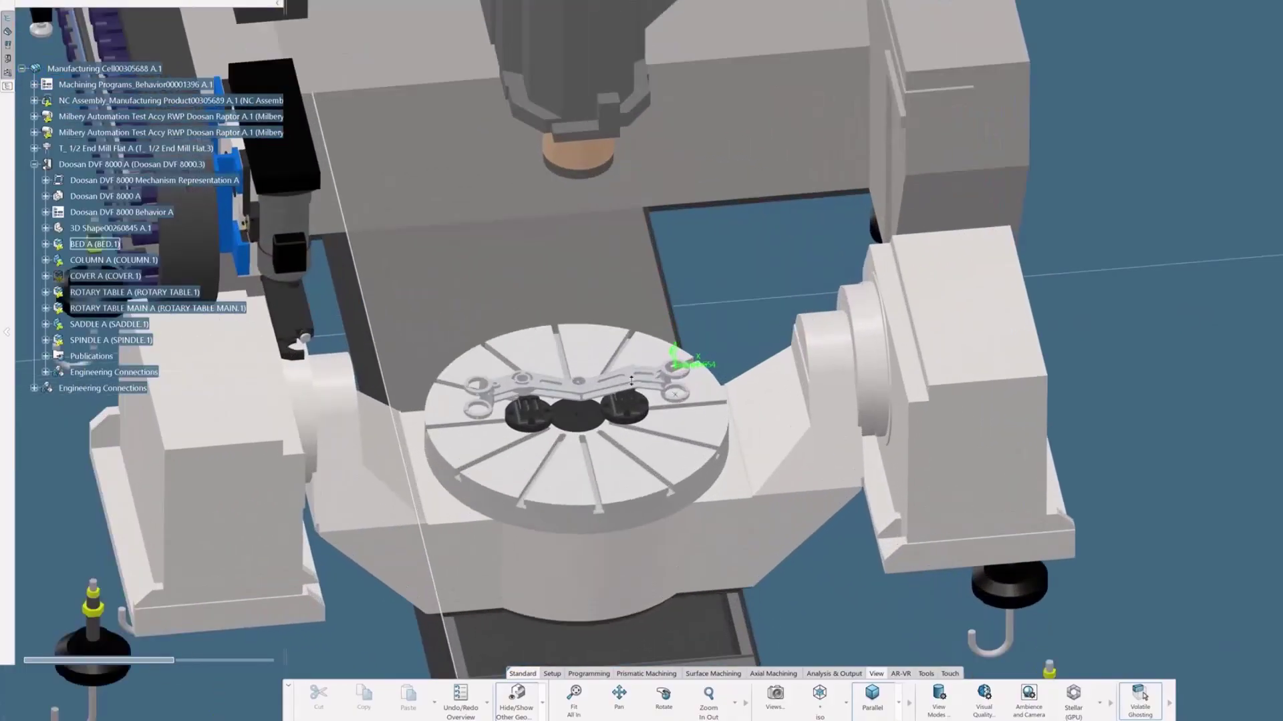
scroll(630, 380, "up", 10)
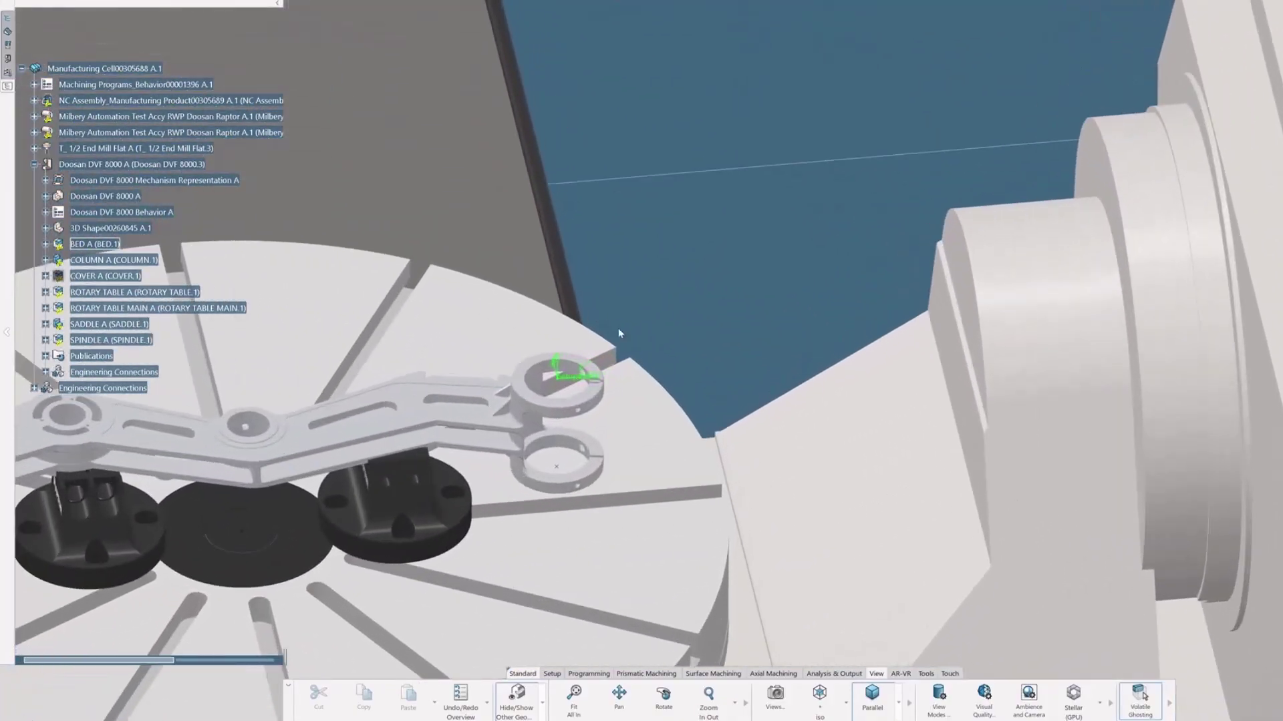
left_click(8, 32)
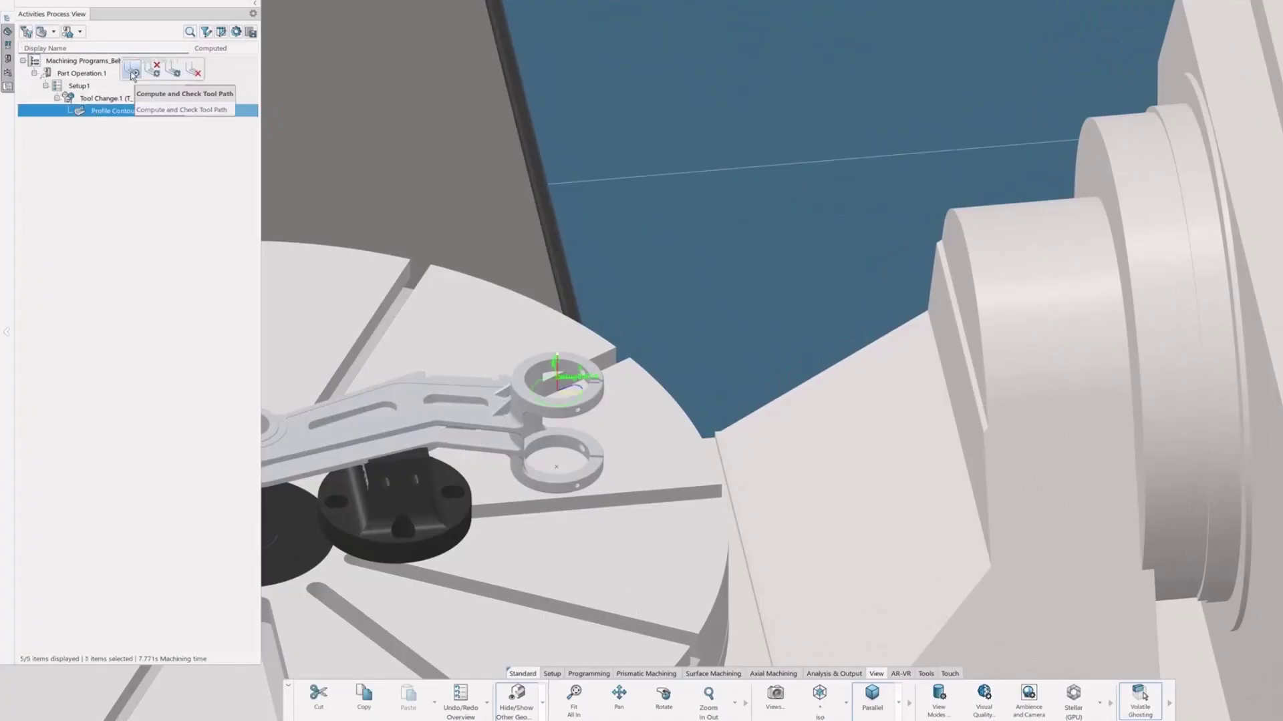
double_click(153, 89)
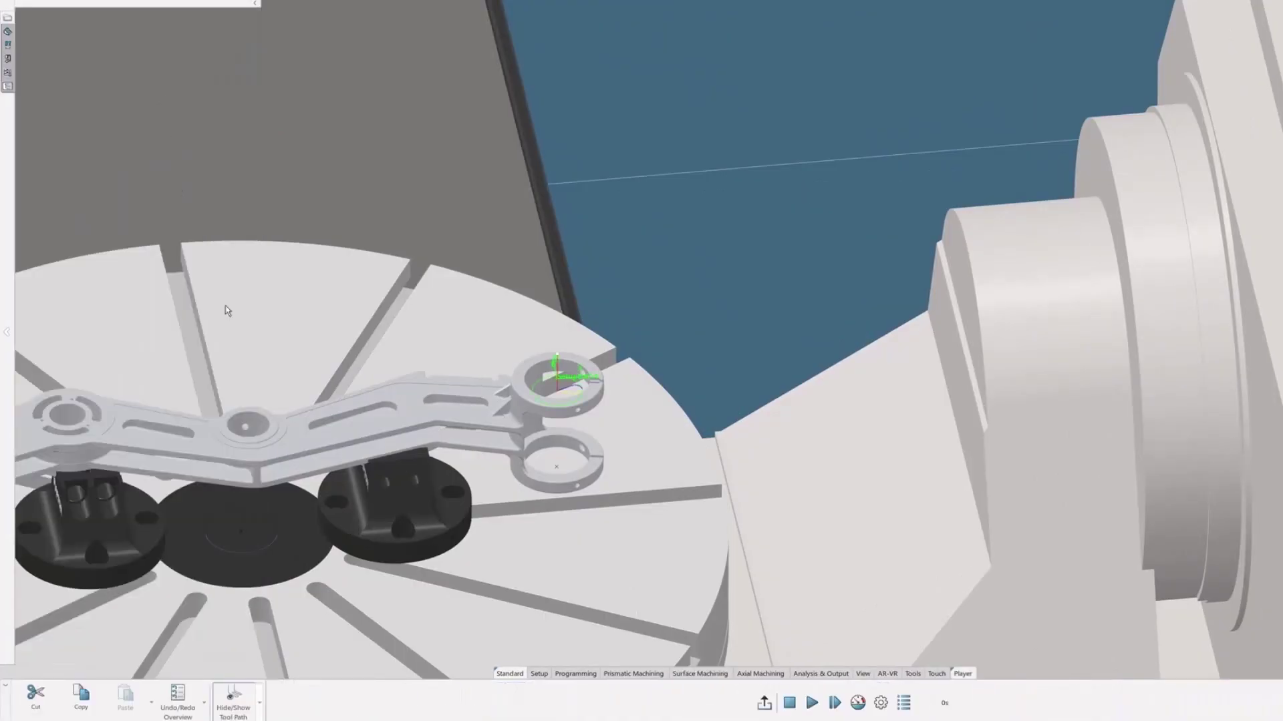
left_click(788, 703)
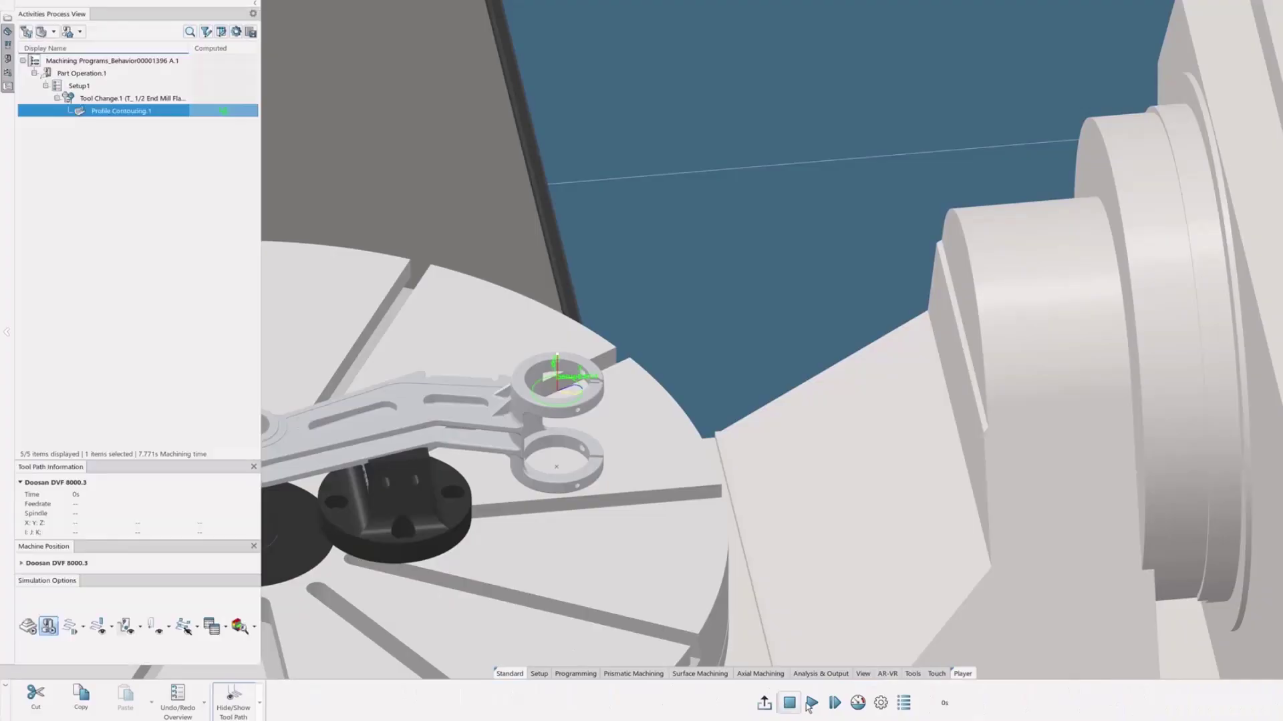
left_click(810, 704)
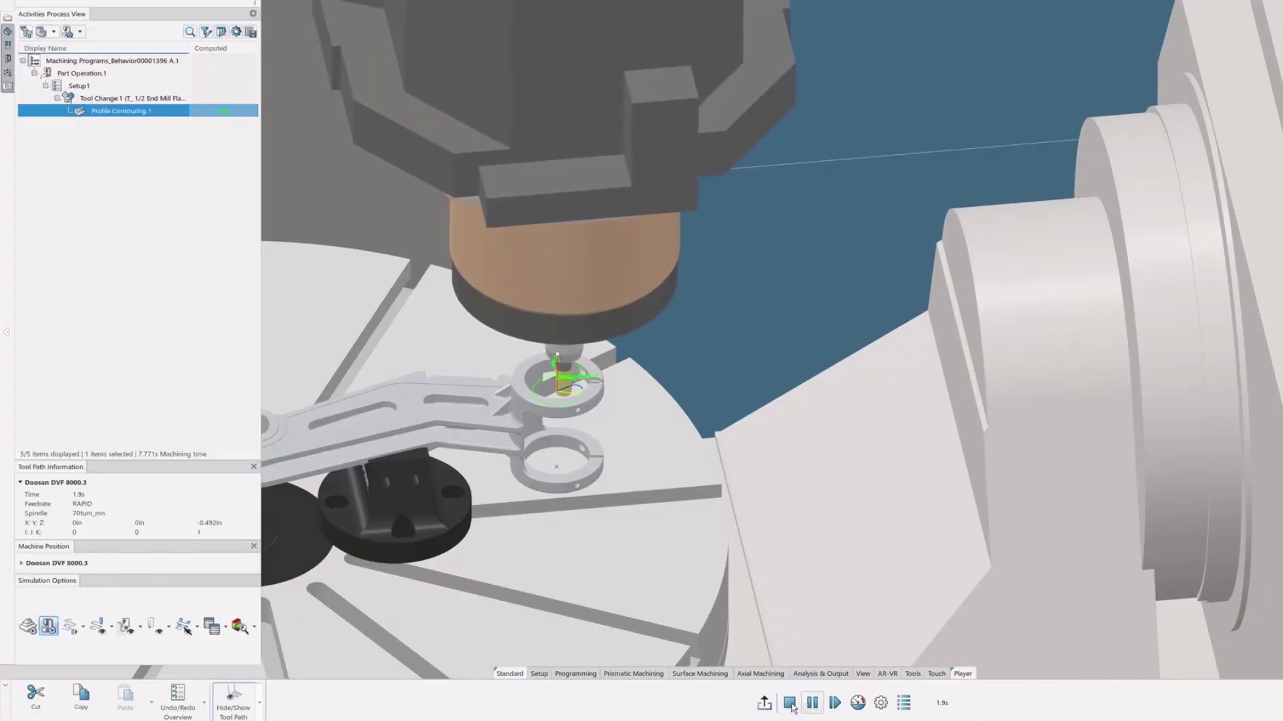